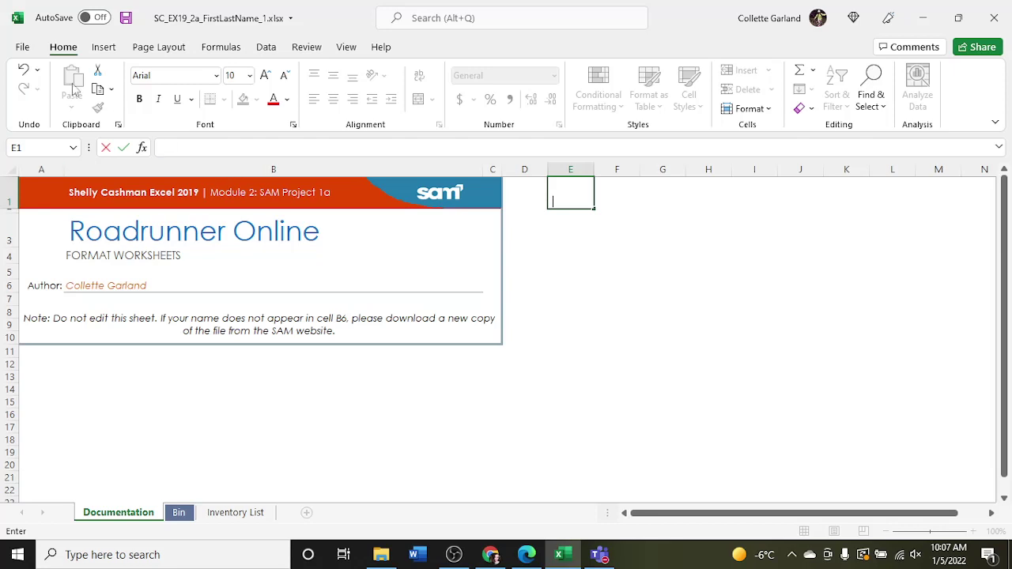
Save a copy of the workbook in the same folder as SC_EX19_2a_FirstLastName_2.
key(Escape)
click(29, 49)
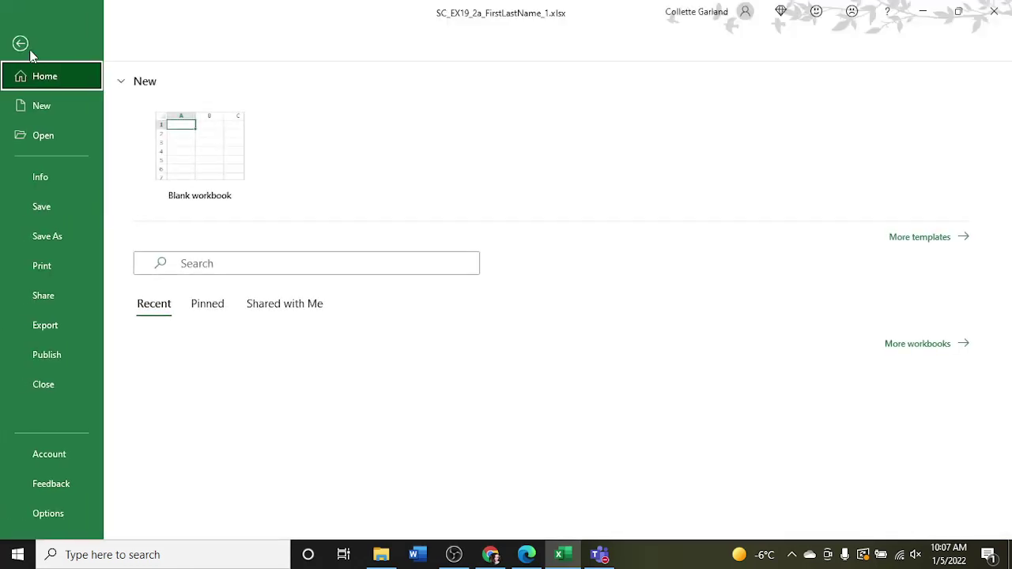
click(47, 245)
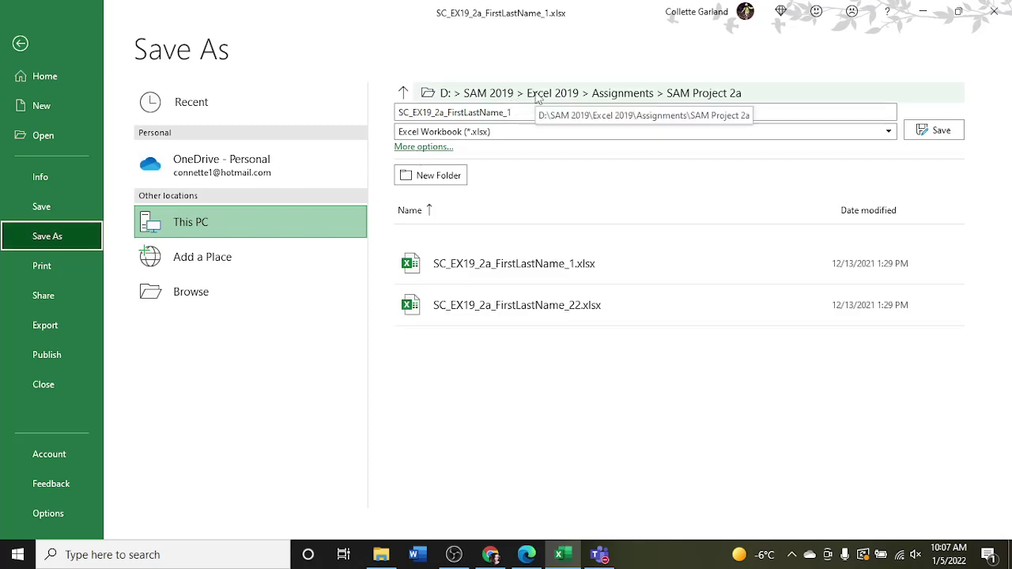
click(519, 113)
click(520, 113)
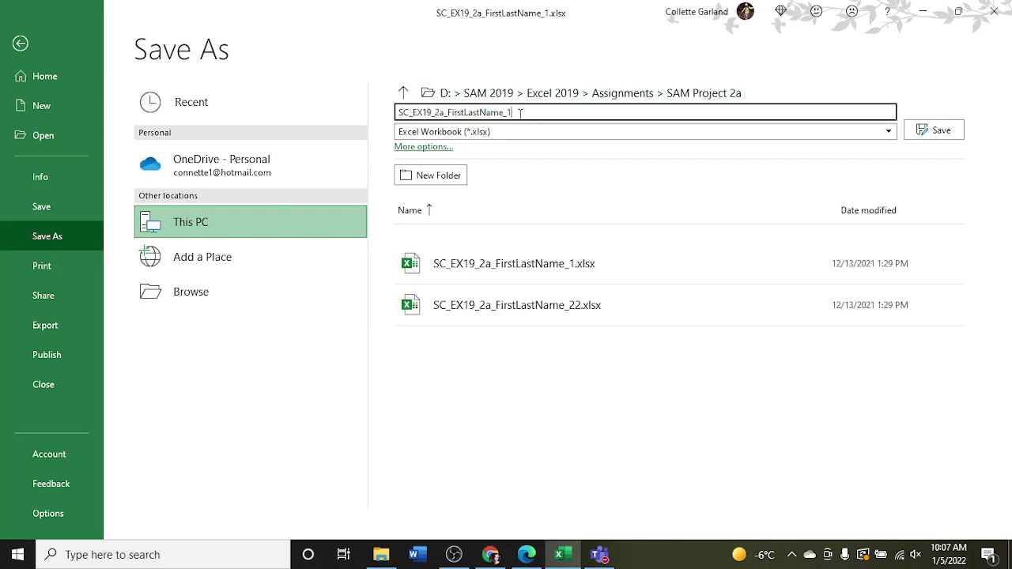
key(BackSpace)
text(2)
key(Return)
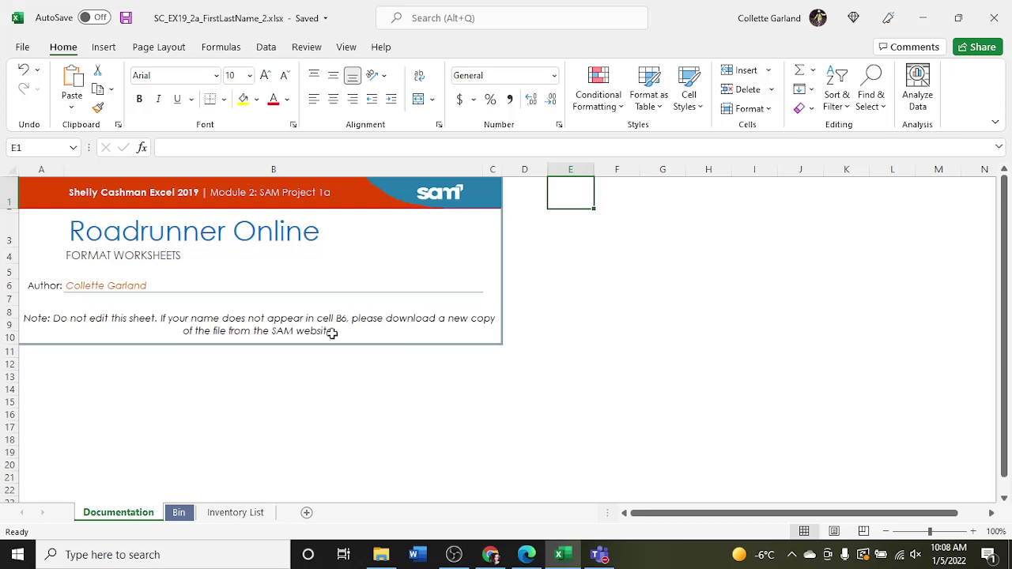
Rename the Bin worksheet as Bin List.
click(179, 512)
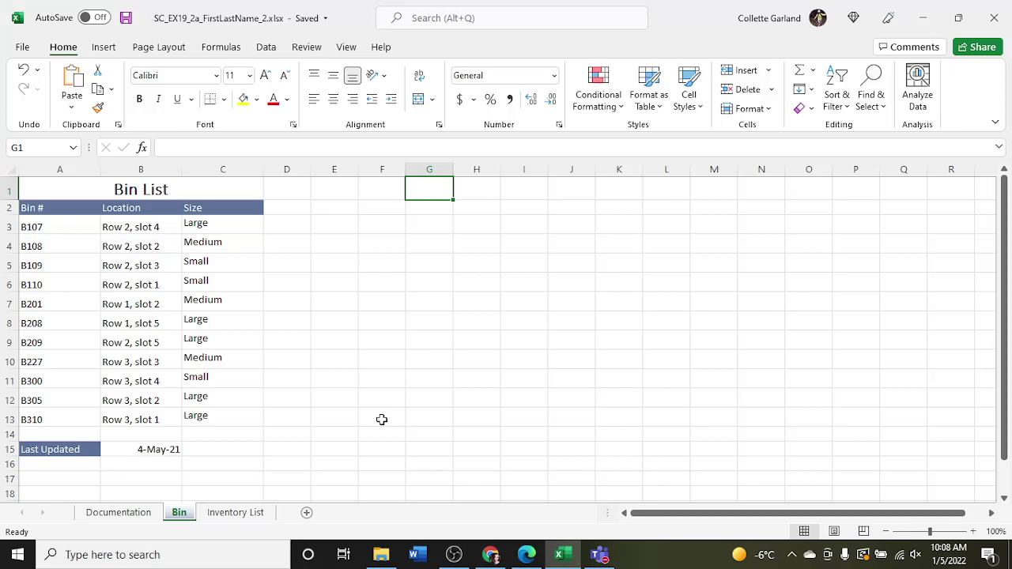
right_click(181, 514)
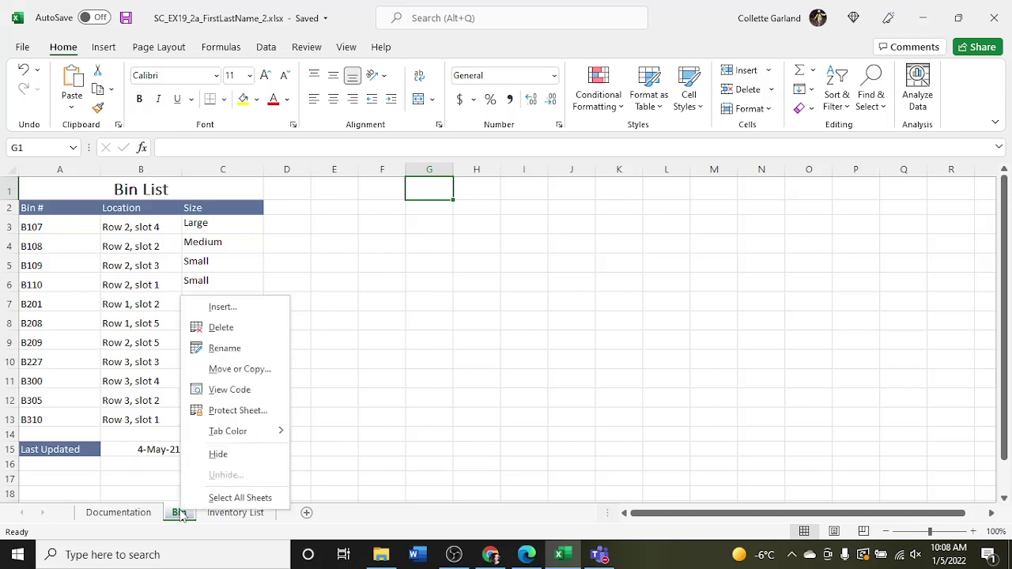
click(250, 348)
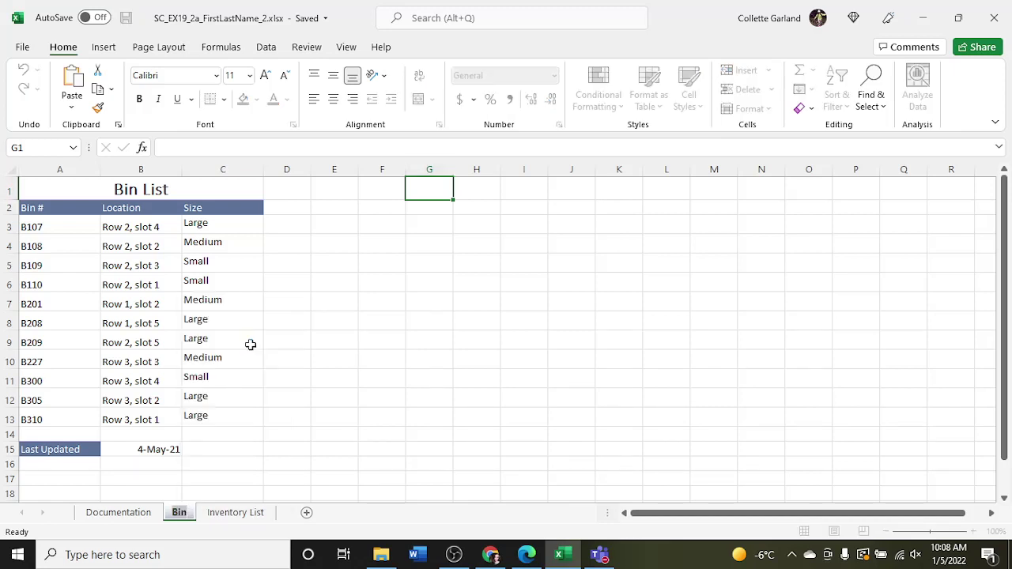
text(Bin Lis)
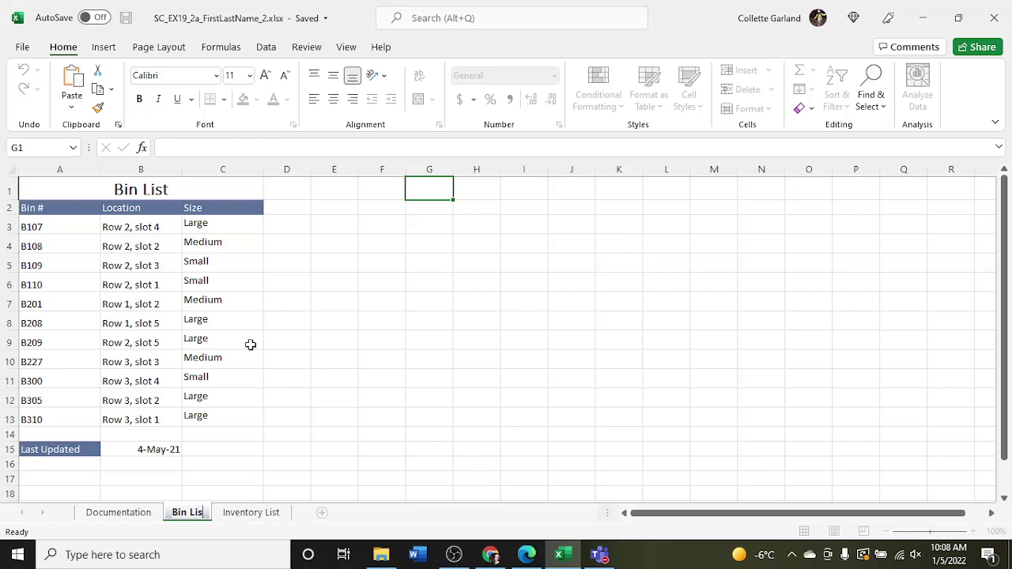
text(t)
key(Return)
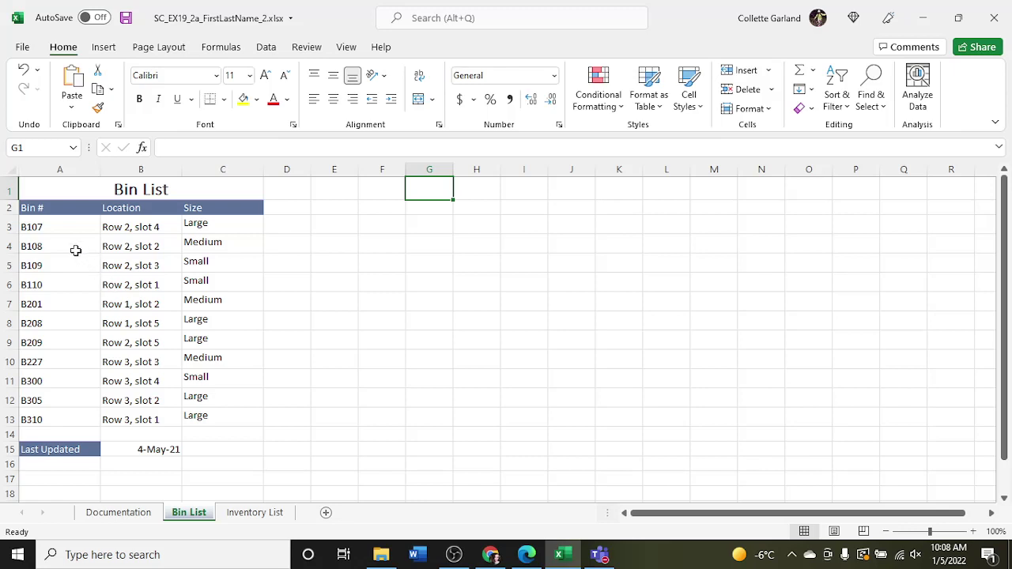
Set the vertical alignment of the bin sizes in C3:C13 to Bottom.
drag(184, 223, 208, 416)
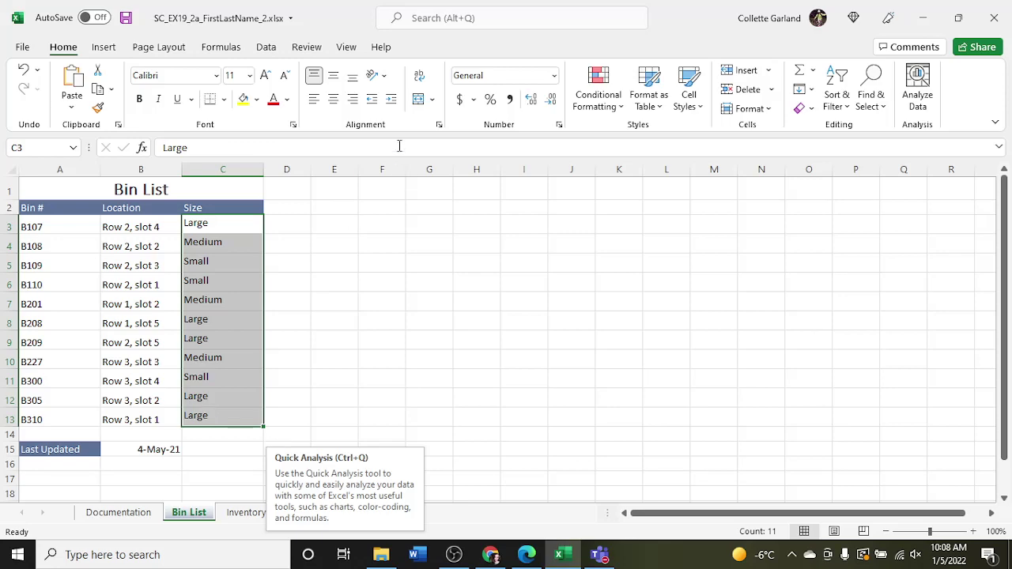
click(439, 126)
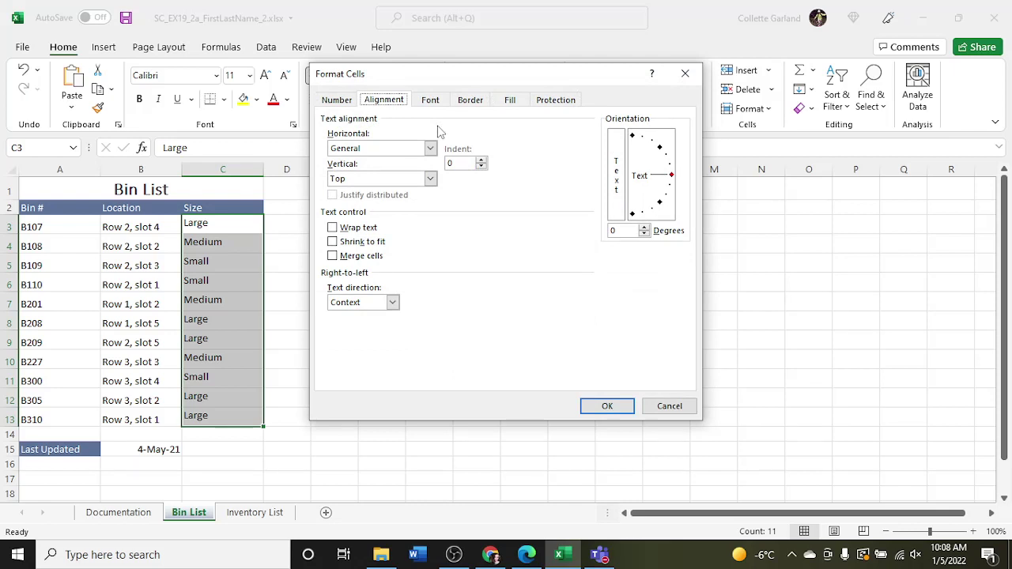
click(430, 179)
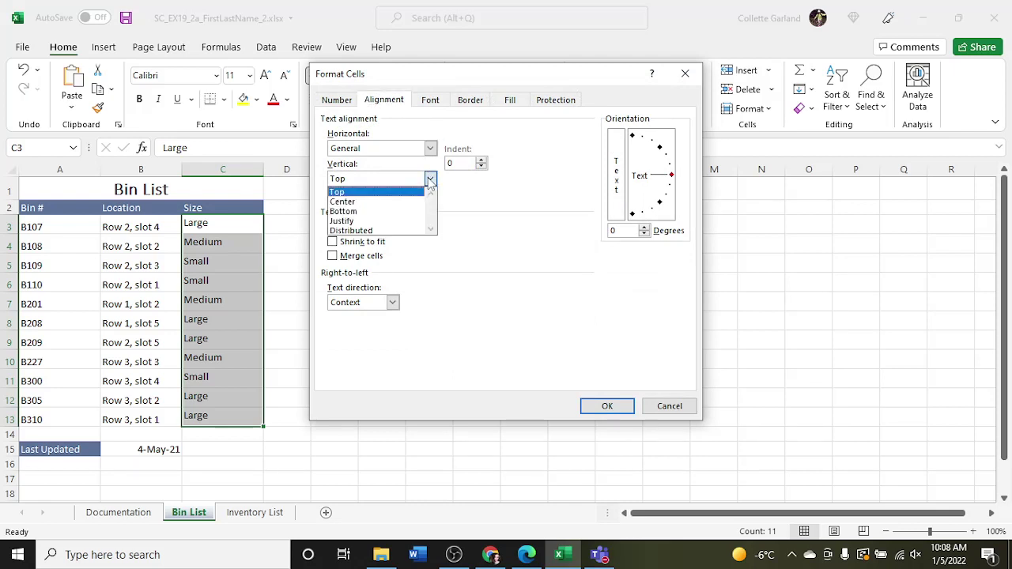
click(387, 212)
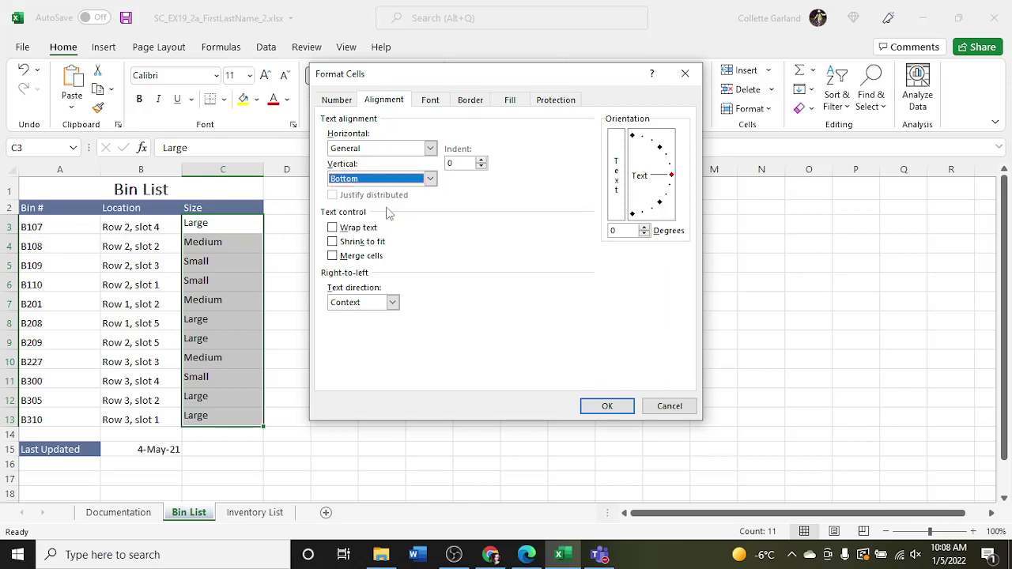
click(605, 407)
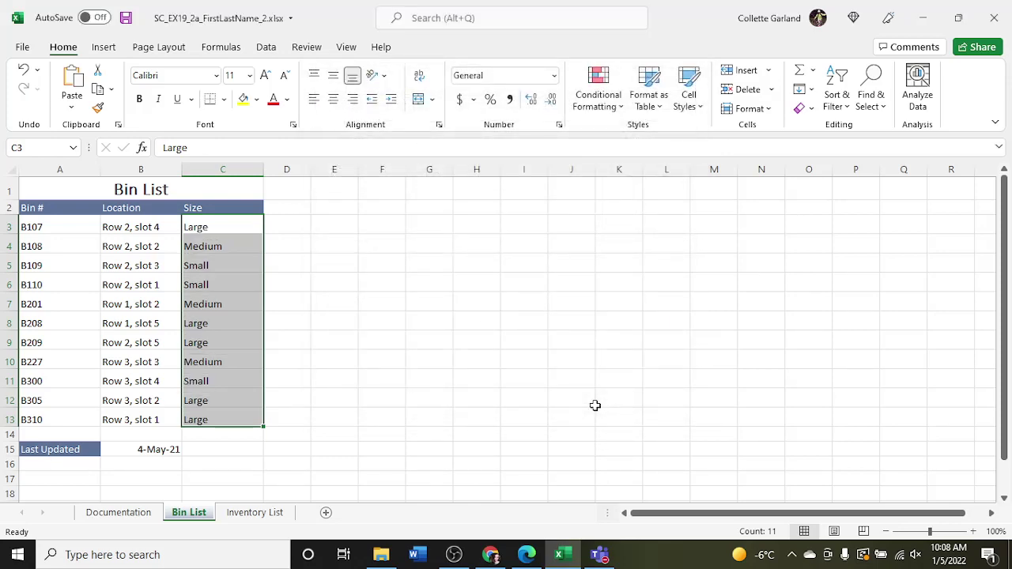
click(440, 125)
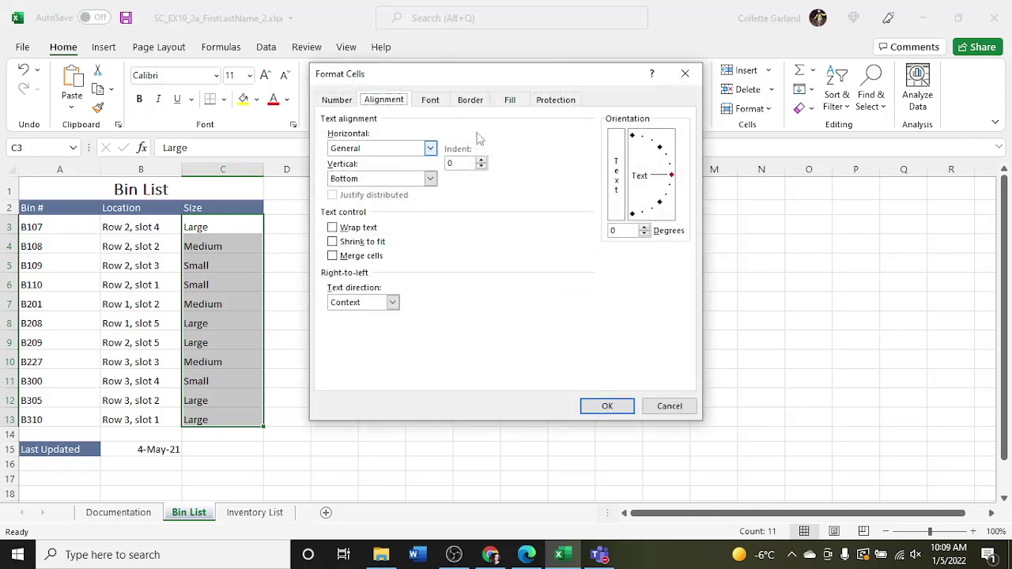
click(685, 74)
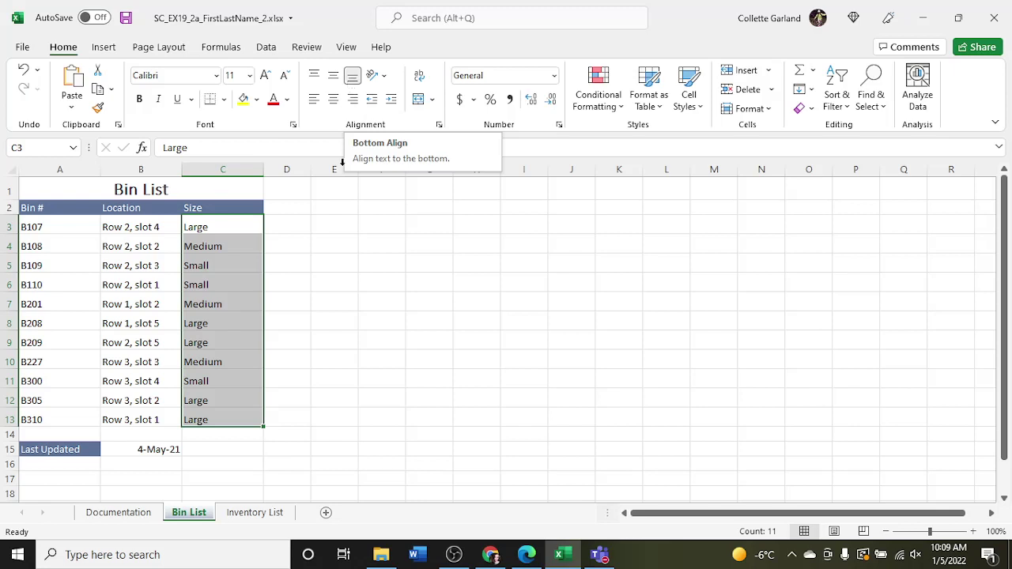
click(333, 249)
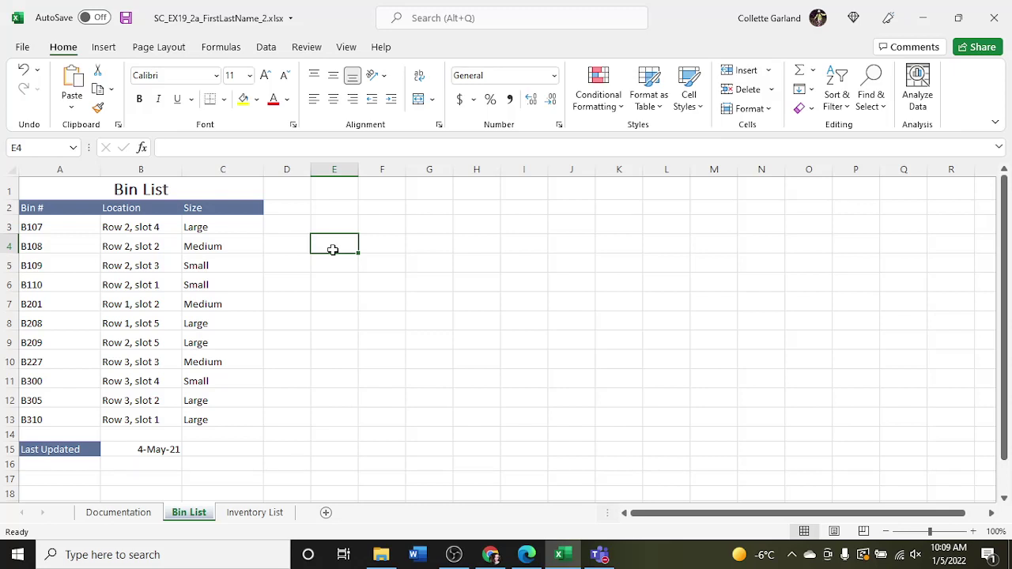
Apply outside borders in the default line color to the bin table A1:C13.
drag(60, 188, 232, 419)
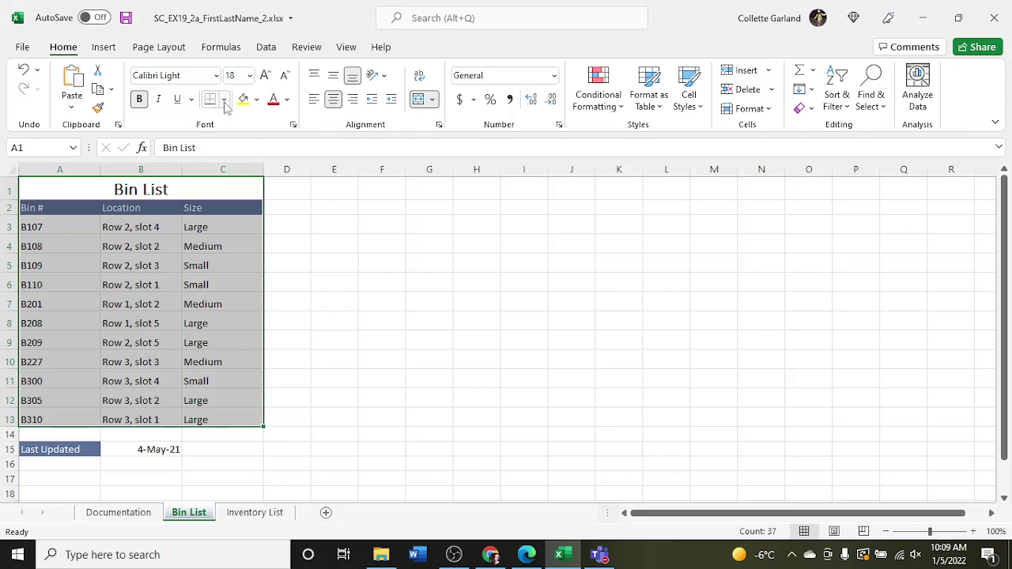
click(224, 100)
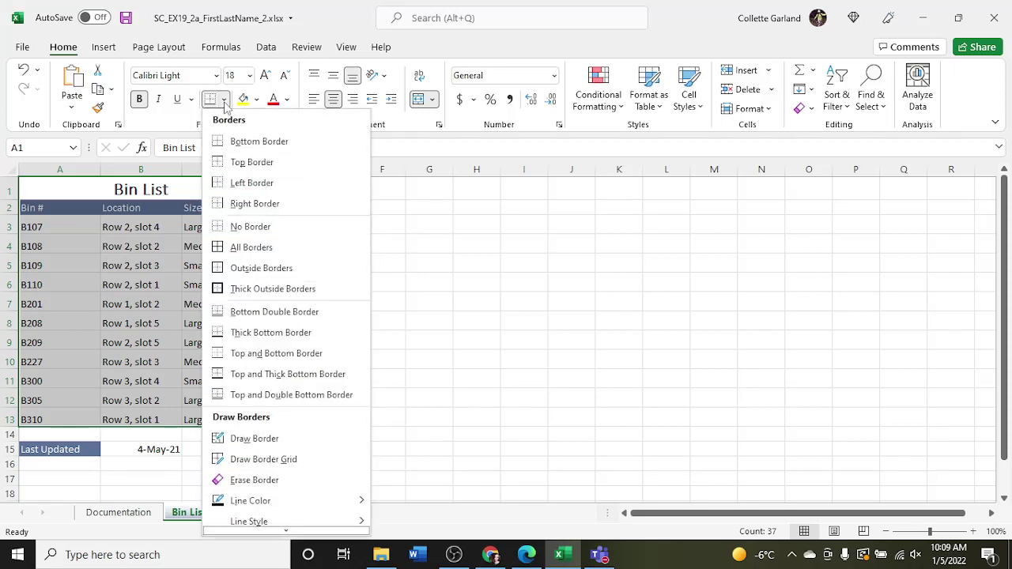
click(268, 274)
click(317, 280)
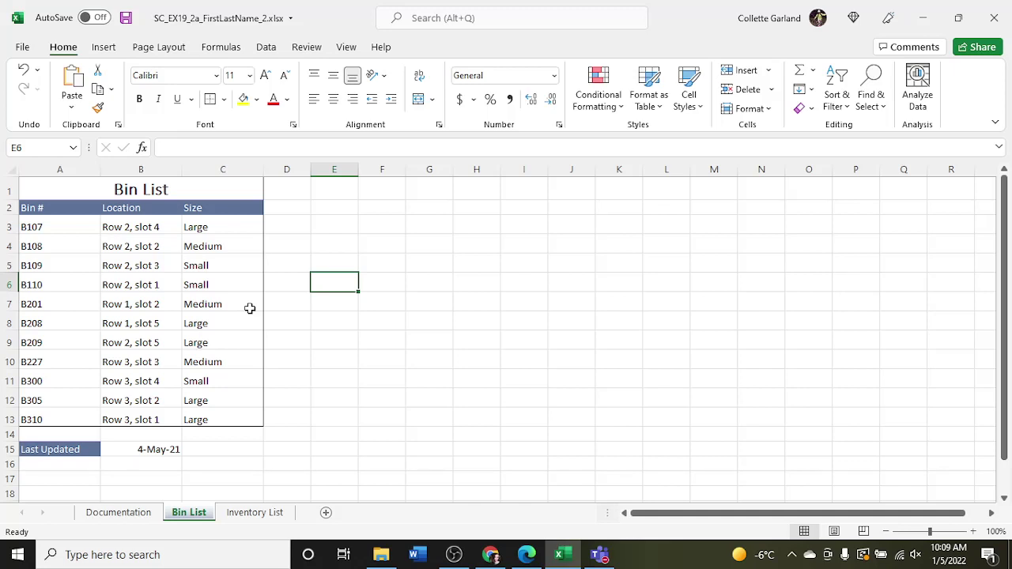
Set the border line color to the blue-gray theme color that matches the header row of the bin table.
drag(79, 187, 189, 419)
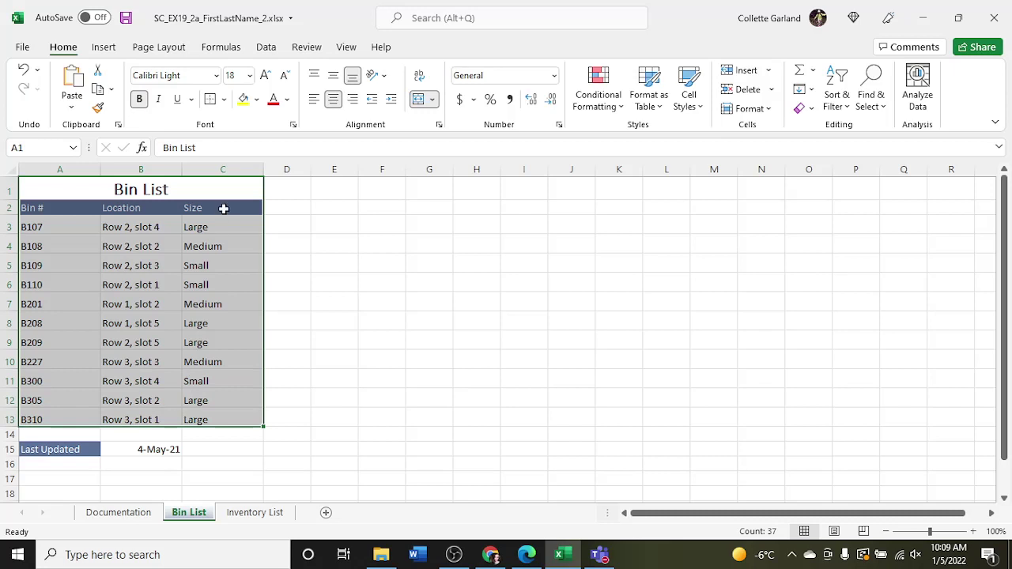
click(224, 101)
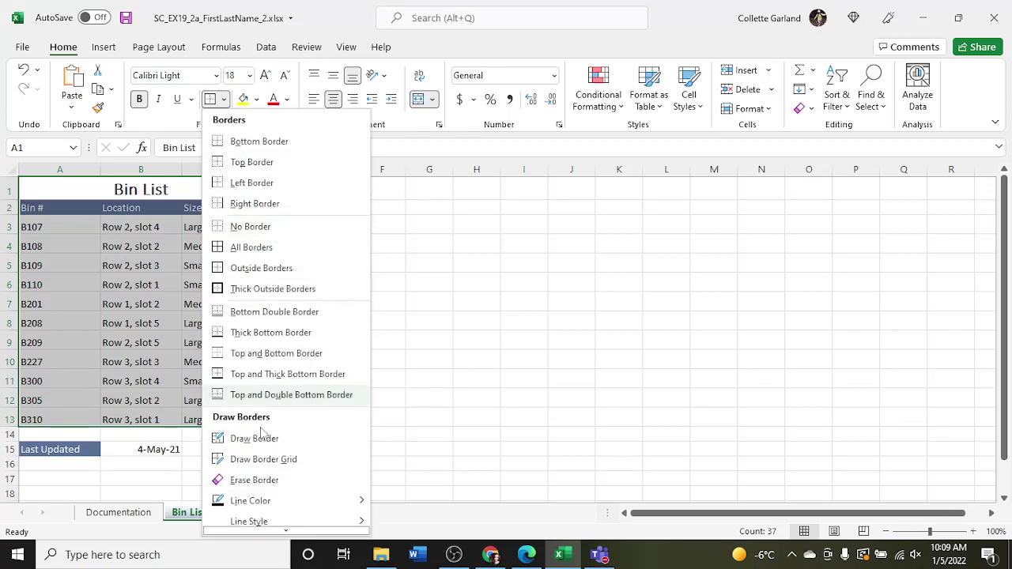
mouse_move(269, 503)
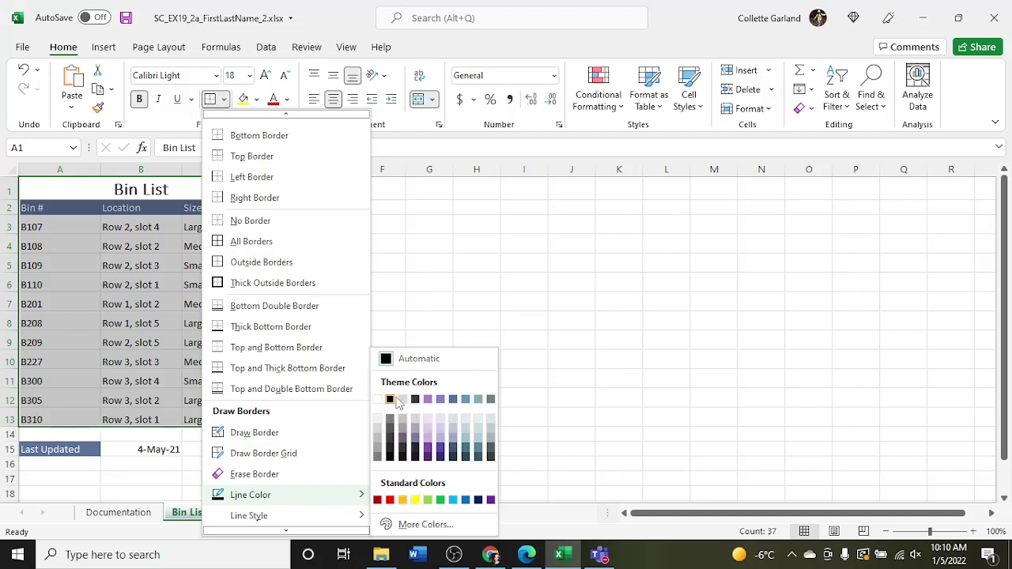
click(453, 399)
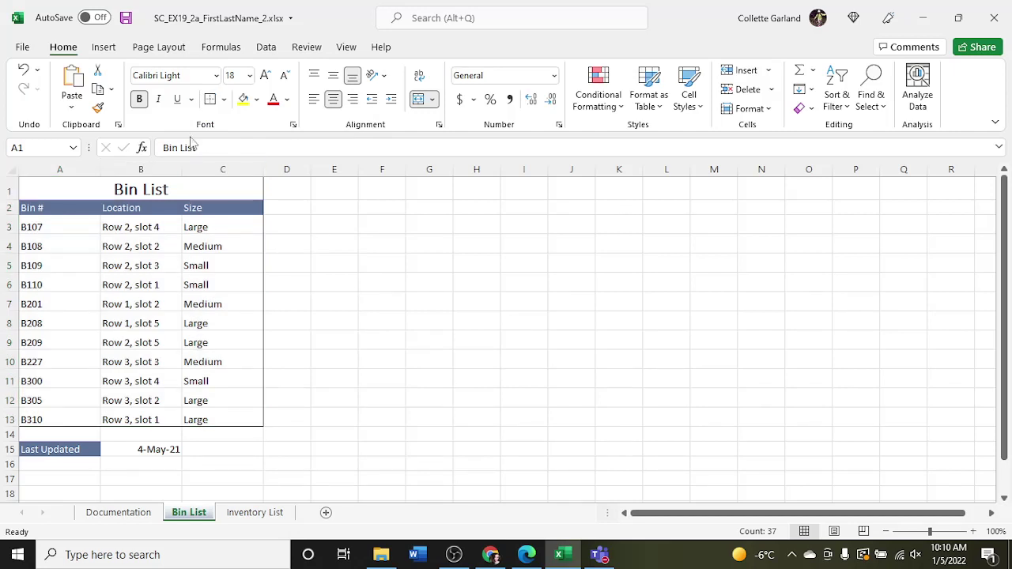
Try to draw the blue-gray border around the bin table, and undo both drawn borders.
mouse_move(61, 184)
mouse_down()
mouse_move(217, 321)
mouse_move(225, 364)
mouse_up()
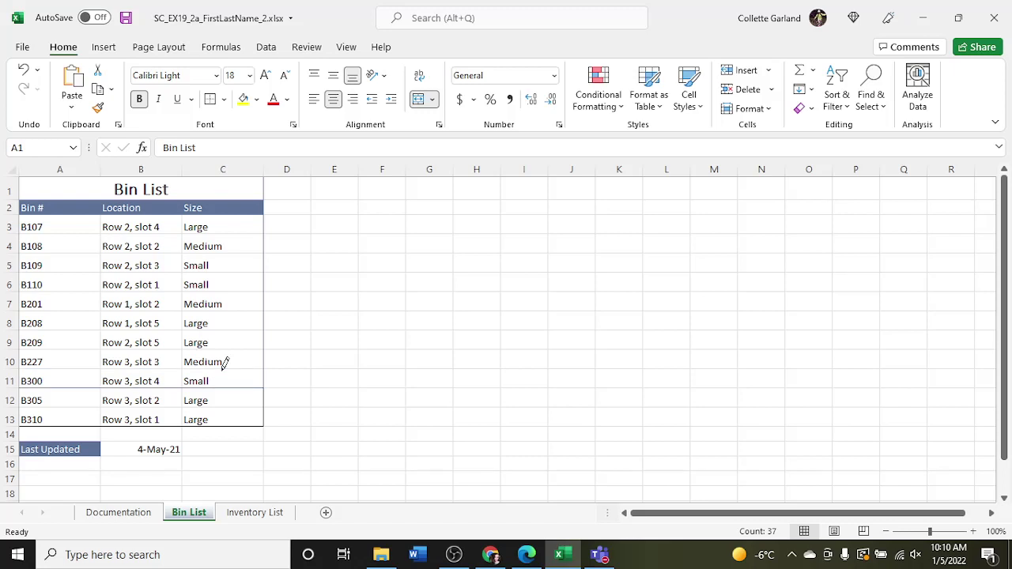
mouse_move(81, 179)
mouse_down()
mouse_move(214, 282)
mouse_move(225, 411)
mouse_up()
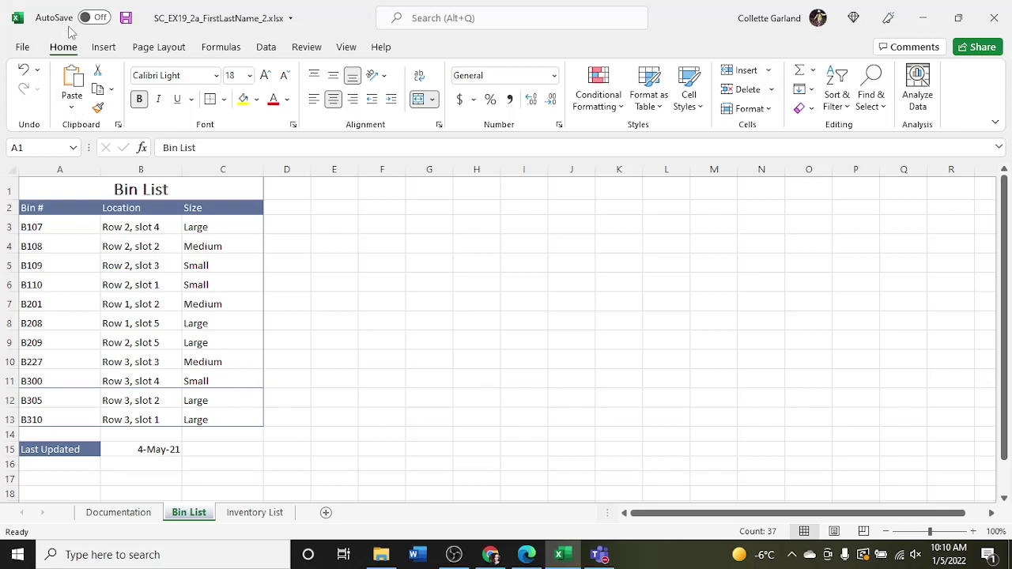
click(24, 70)
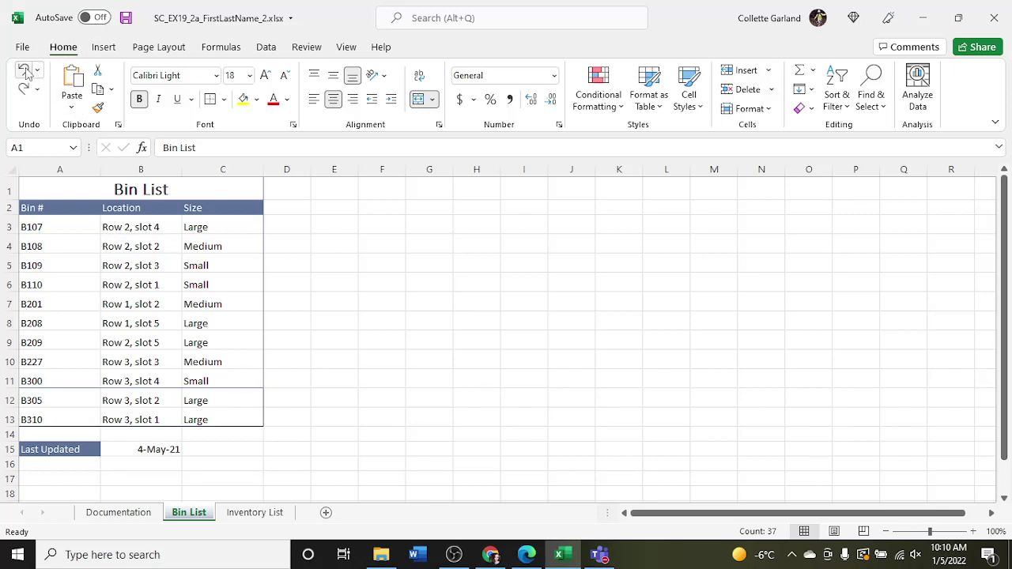
click(25, 70)
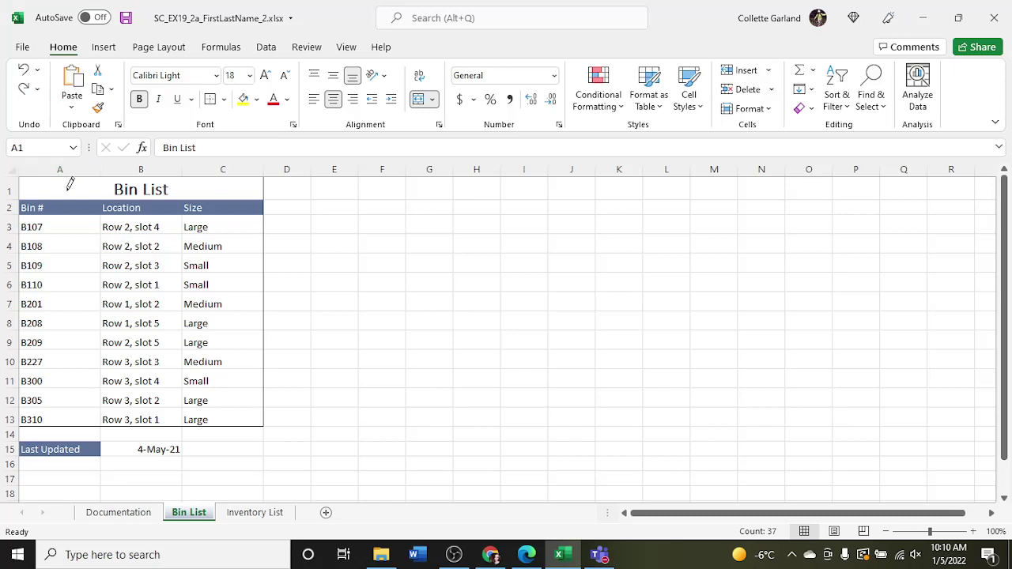
Draw a blue-gray outline around the bin table A1:C13 and leave border drawing.
mouse_move(83, 212)
mouse_down()
mouse_move(167, 348)
mouse_move(232, 429)
mouse_move(236, 421)
mouse_up()
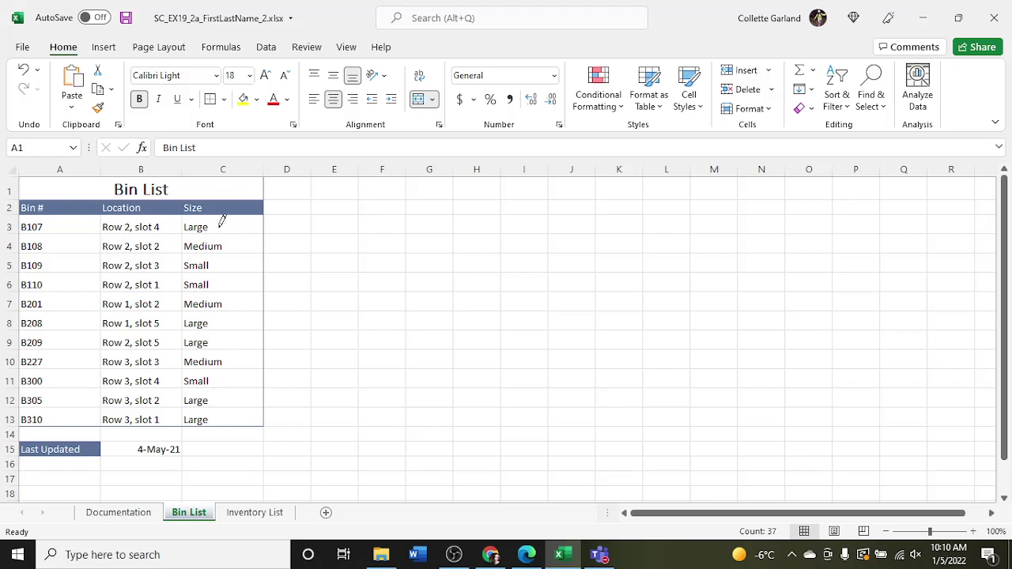
click(238, 265)
click(301, 288)
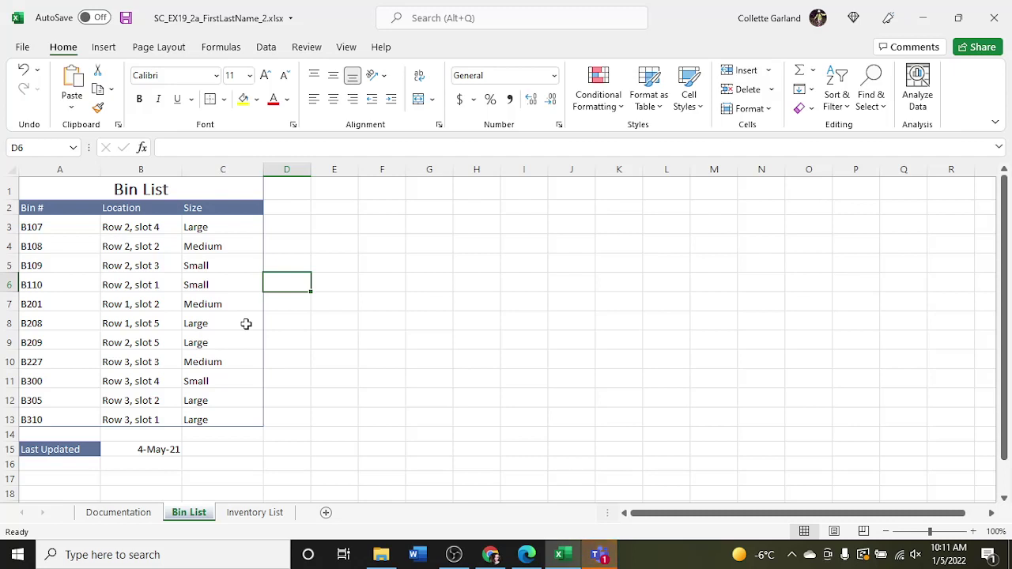
Format the Last Updated date in cell B15 as Short Date.
click(151, 449)
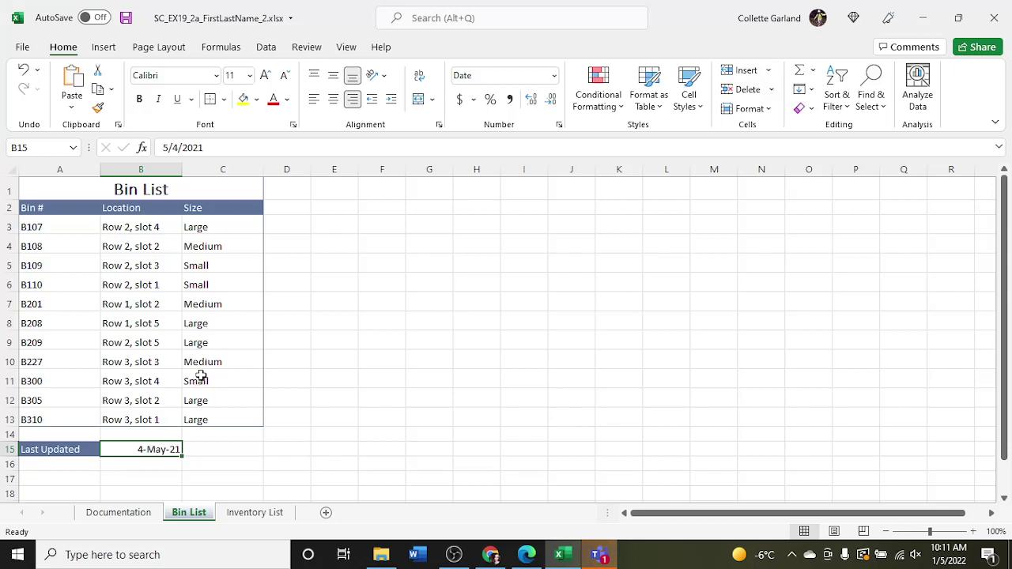
key(F1)
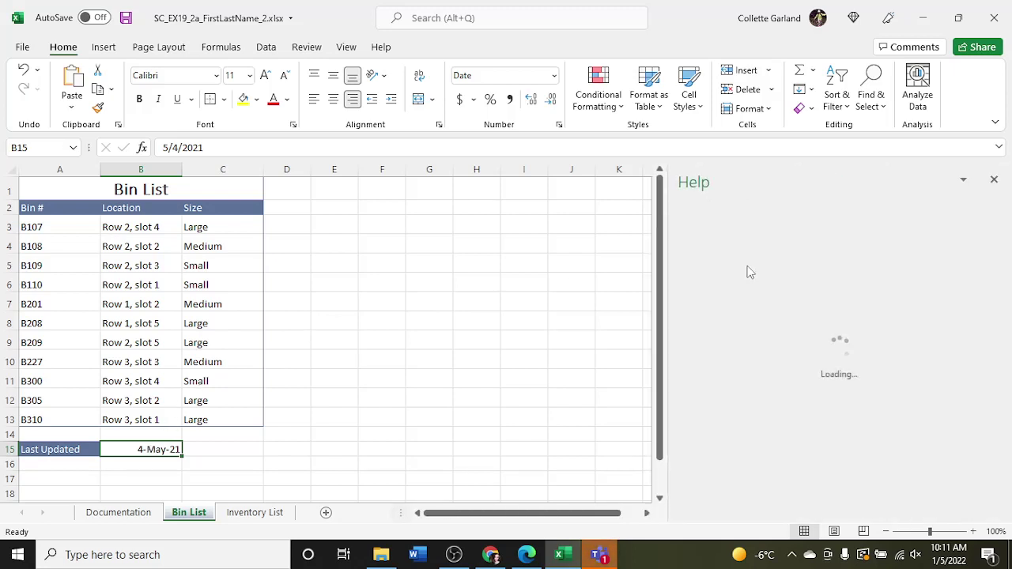
click(994, 181)
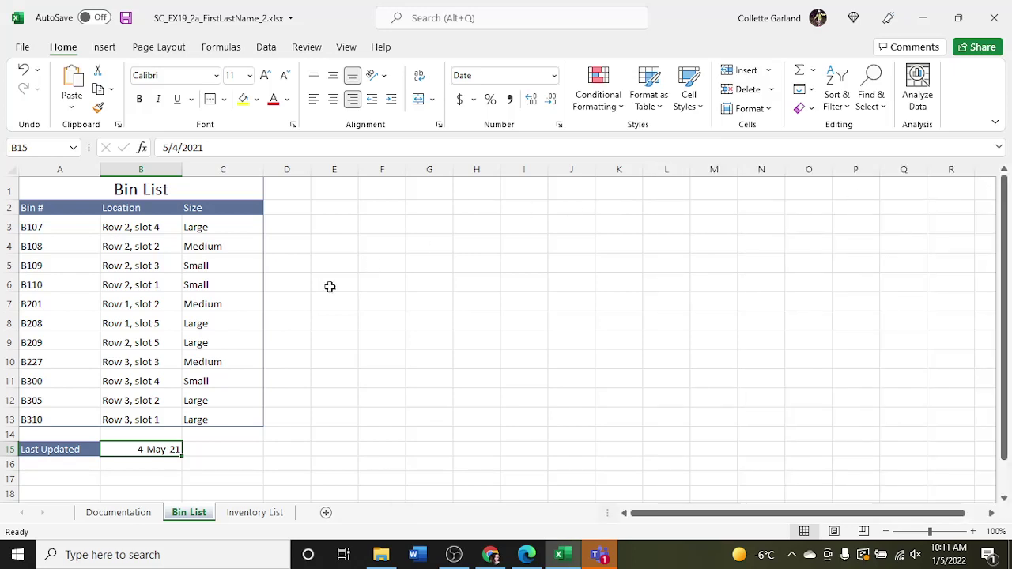
click(553, 75)
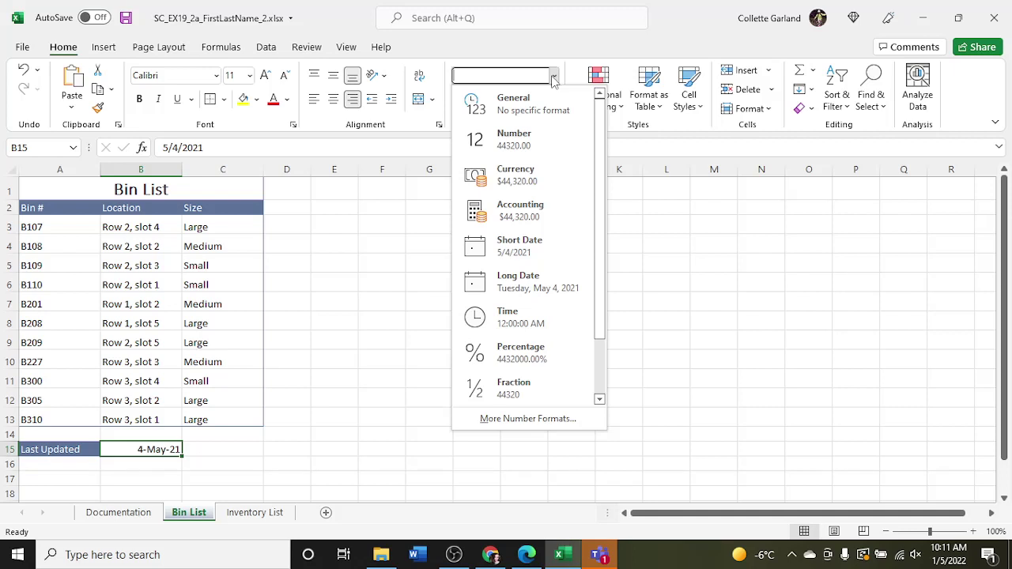
click(535, 246)
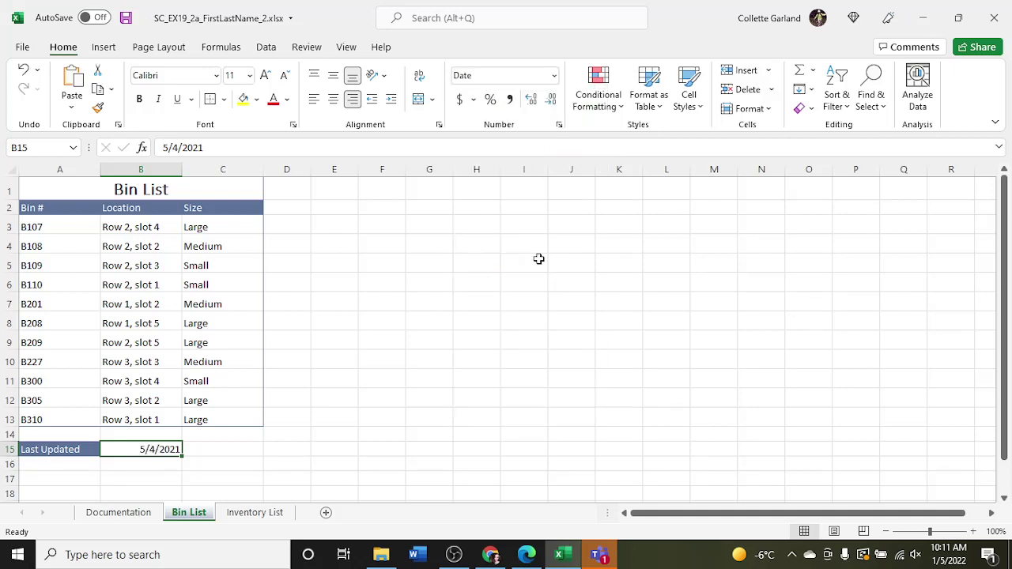
Add the centered page header "Warehouse Bins" to the Bin List worksheet and return to Normal view.
click(483, 303)
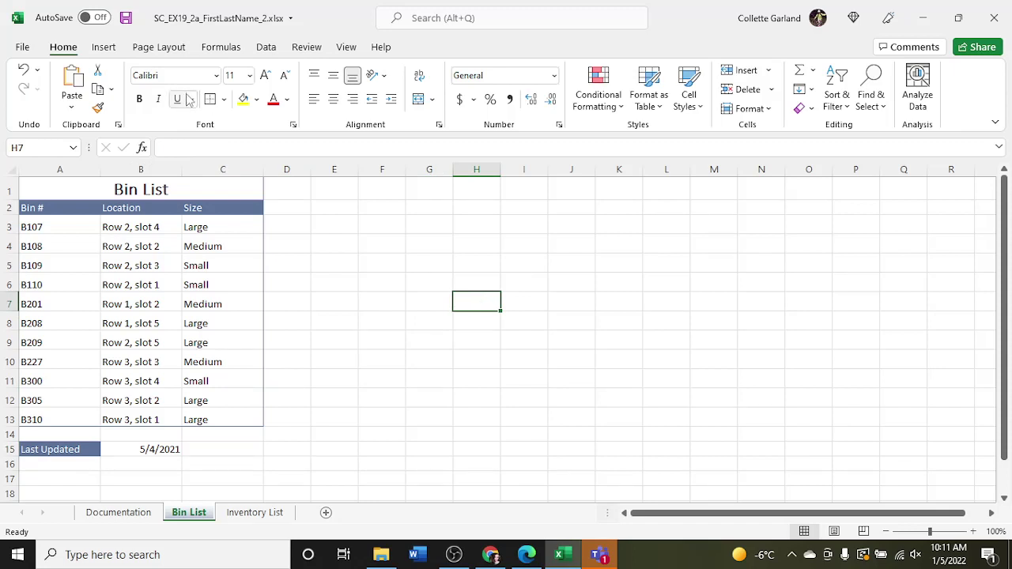
click(160, 47)
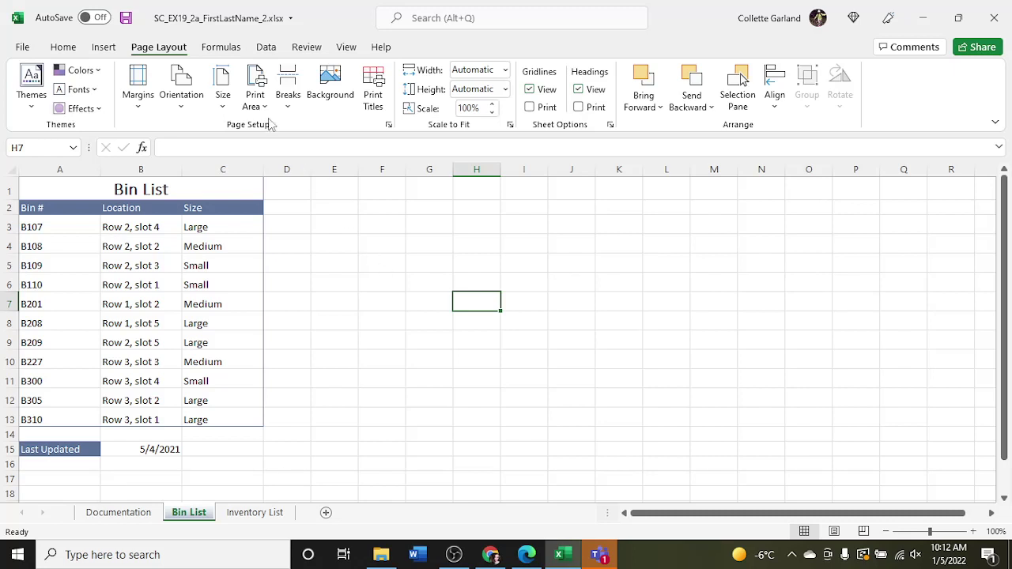
click(833, 531)
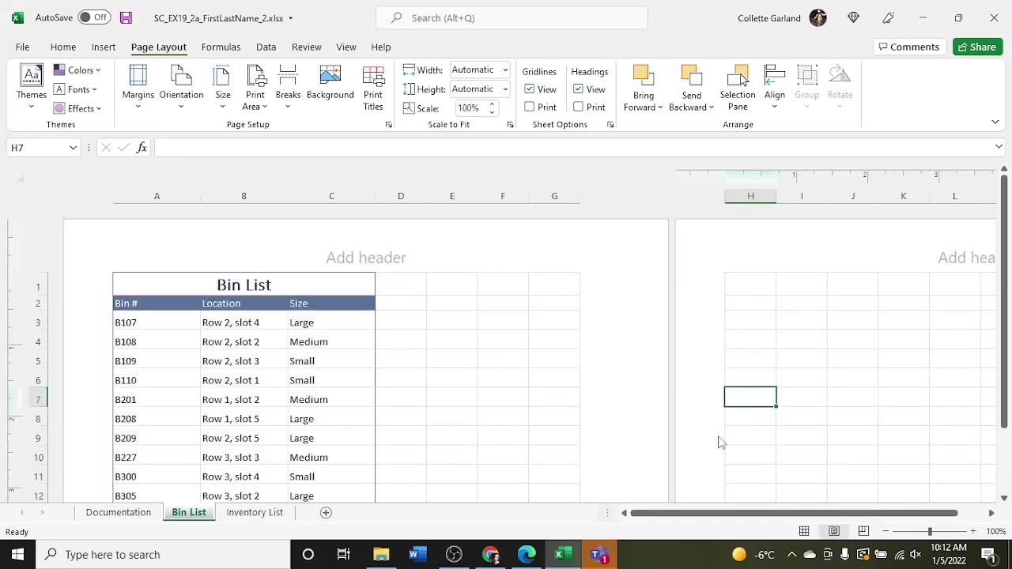
click(391, 260)
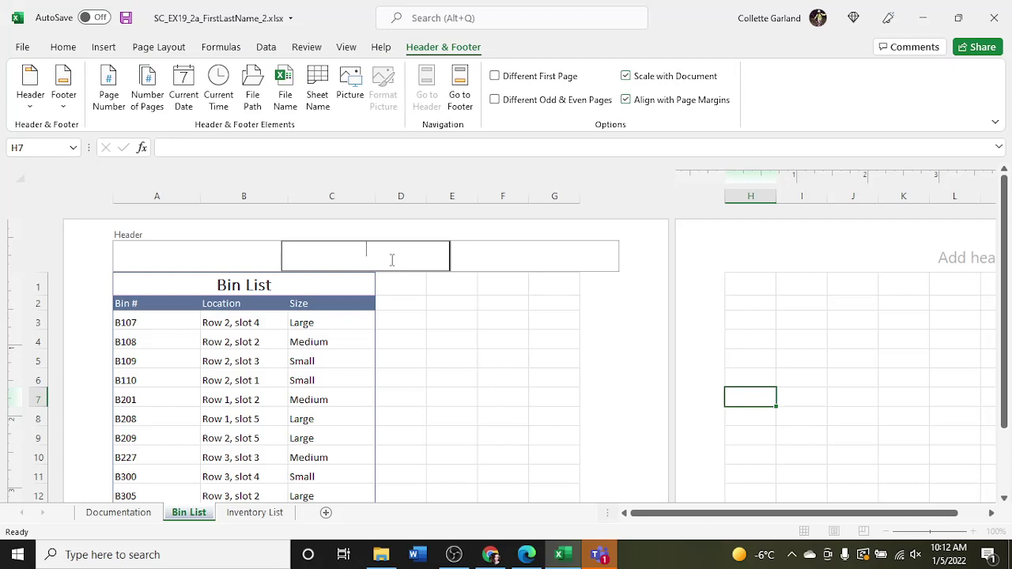
text(Warehouse Bins)
click(505, 353)
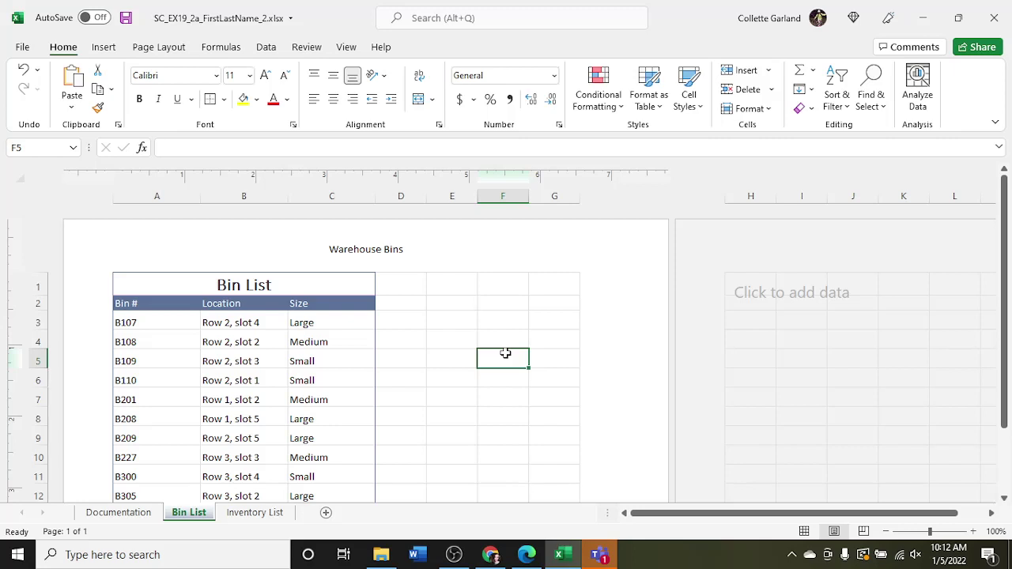
click(803, 531)
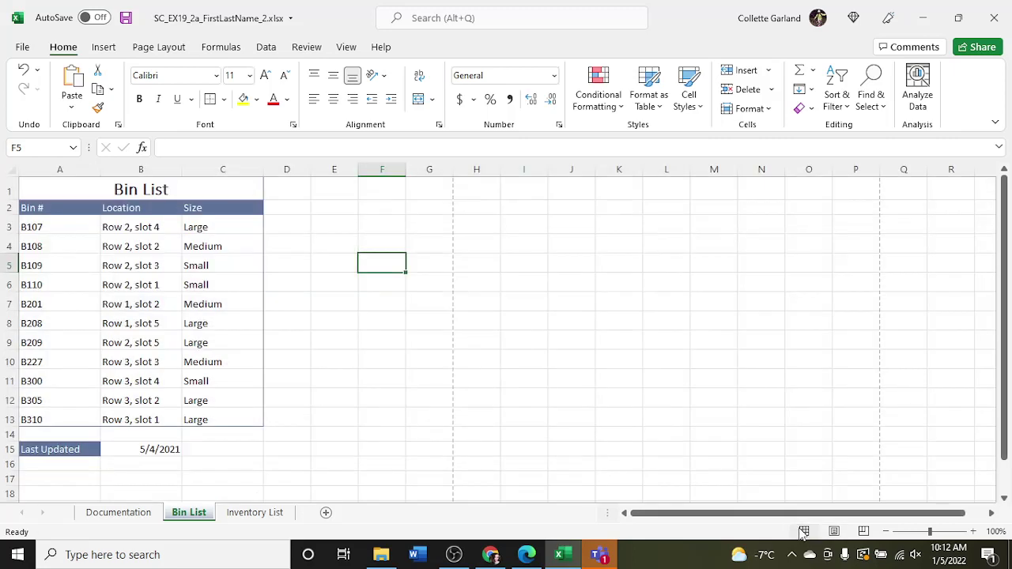
Check the Bin List worksheet in Page Break Preview and Page Layout view, ending in Normal view.
click(864, 531)
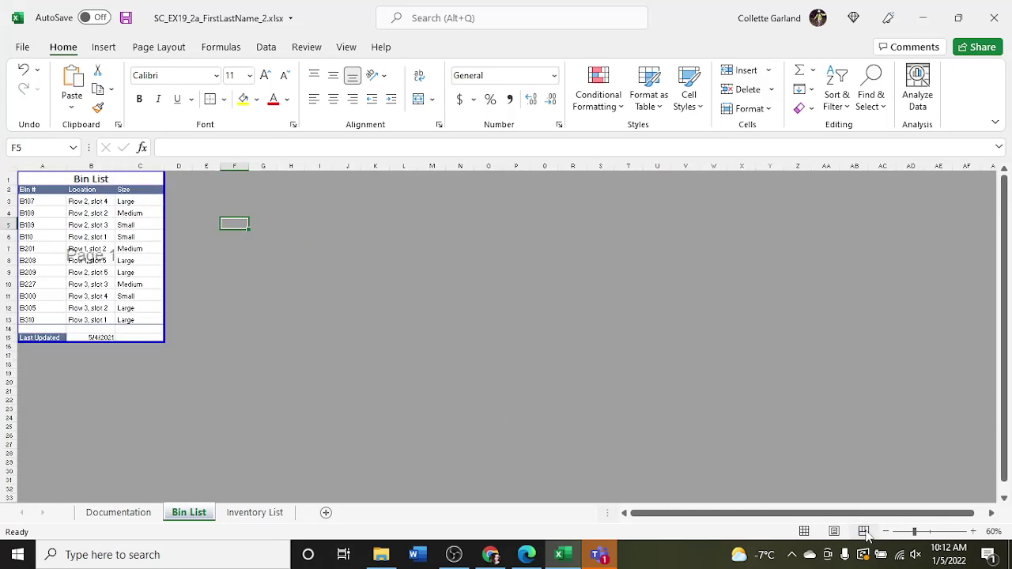
click(803, 531)
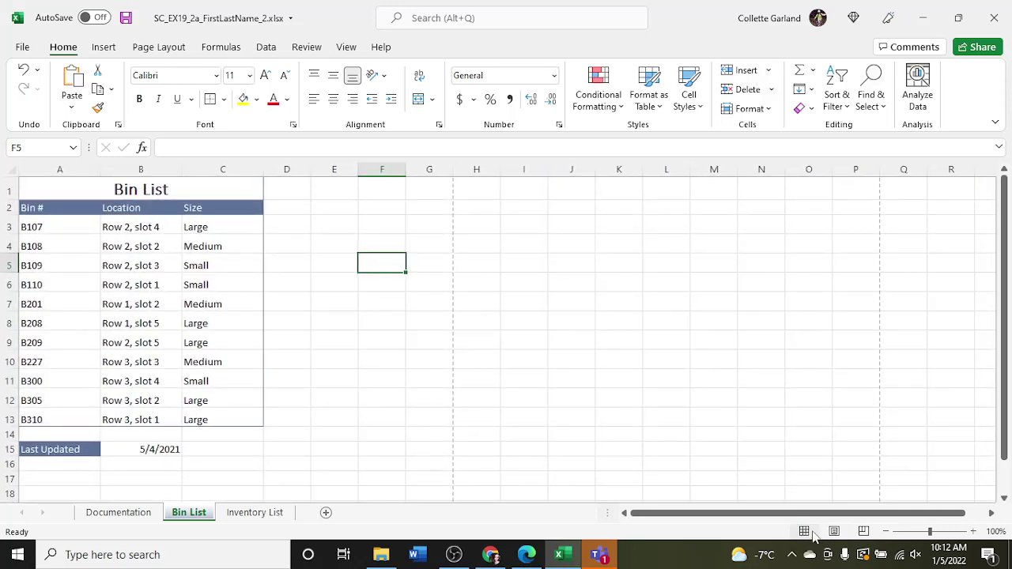
click(833, 532)
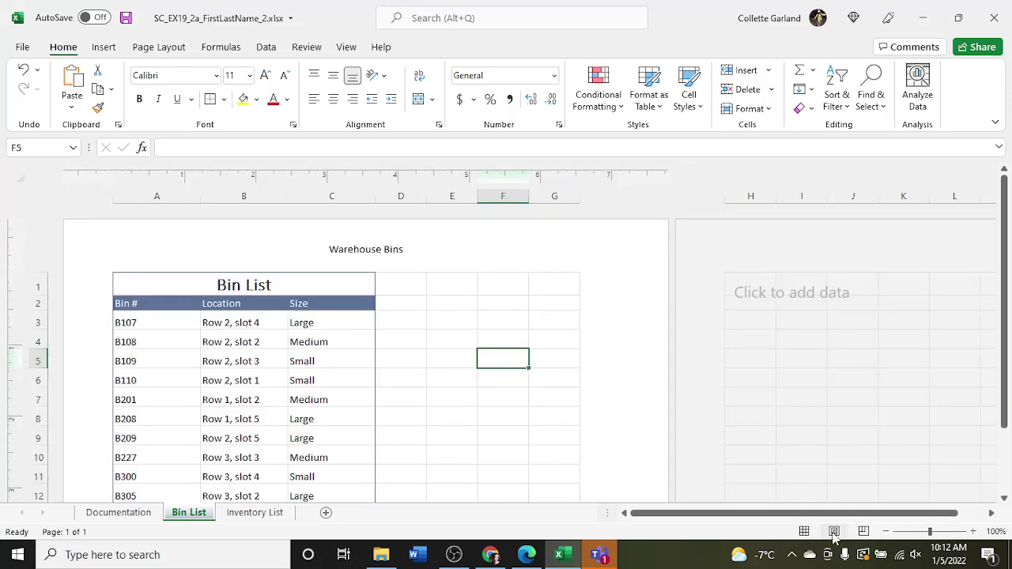
click(803, 531)
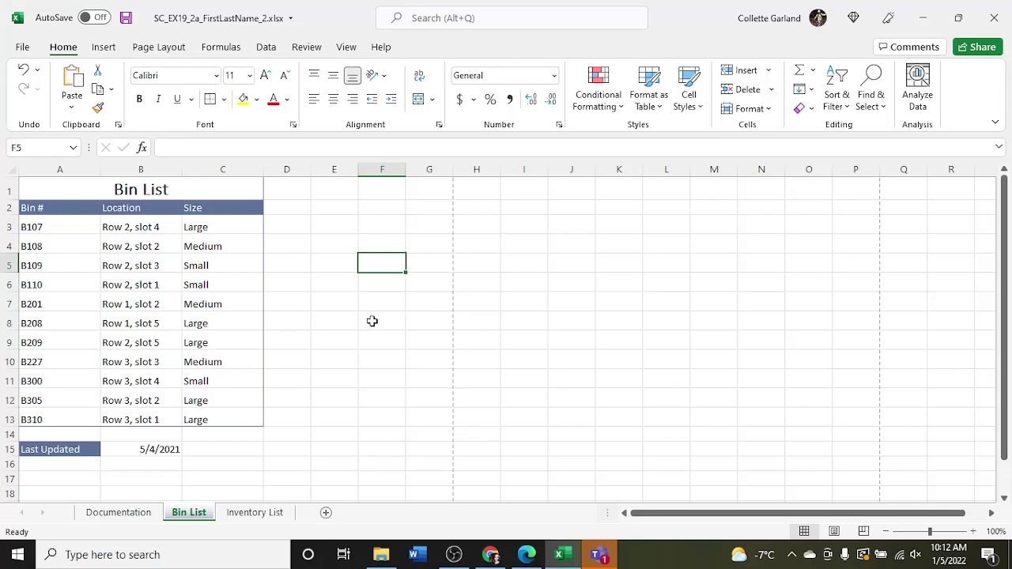
On the Inventory List worksheet, change the font of the Warehouse Inventory title in A1 to Calibri Light (Headings).
click(253, 514)
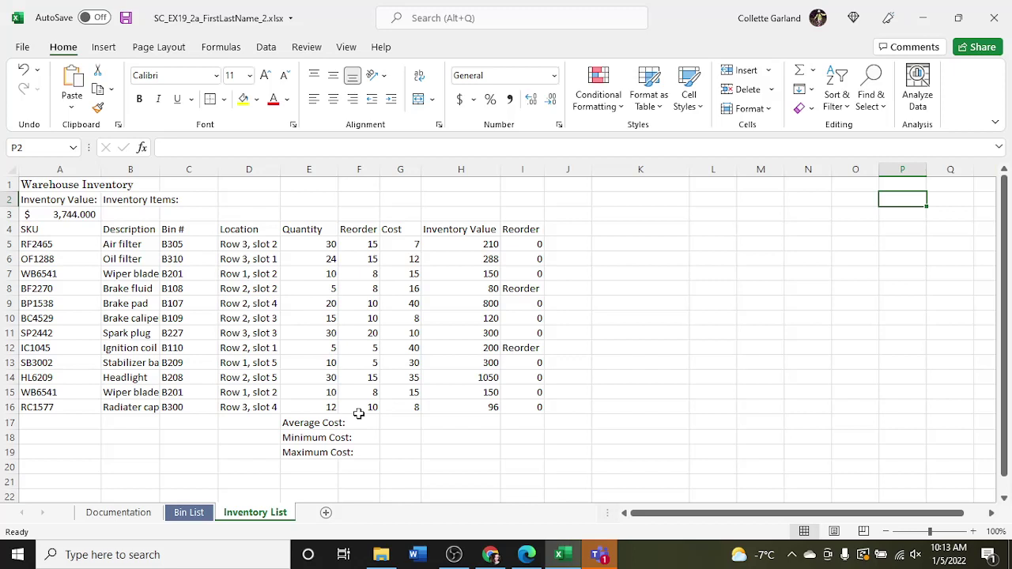
click(79, 182)
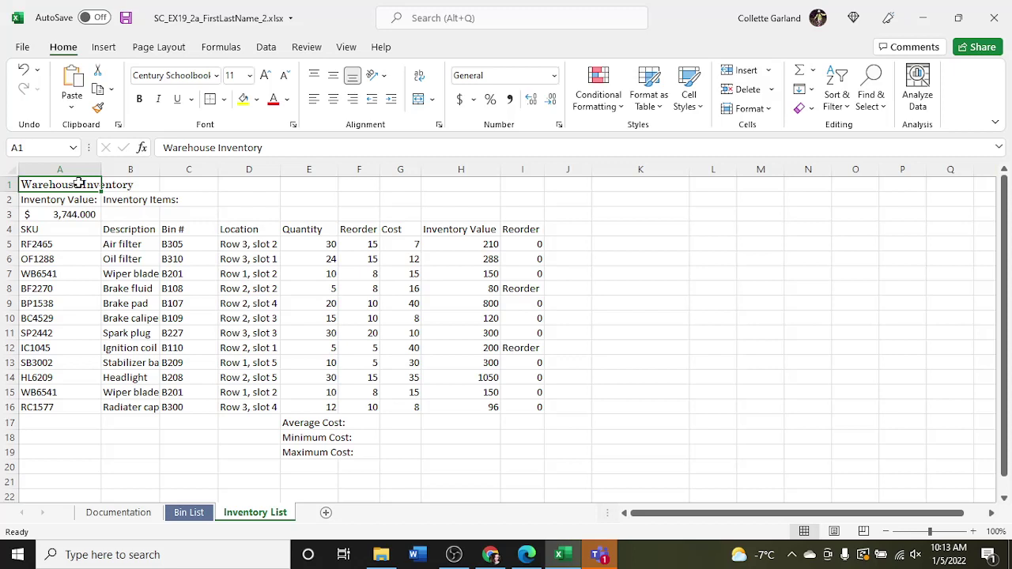
click(216, 77)
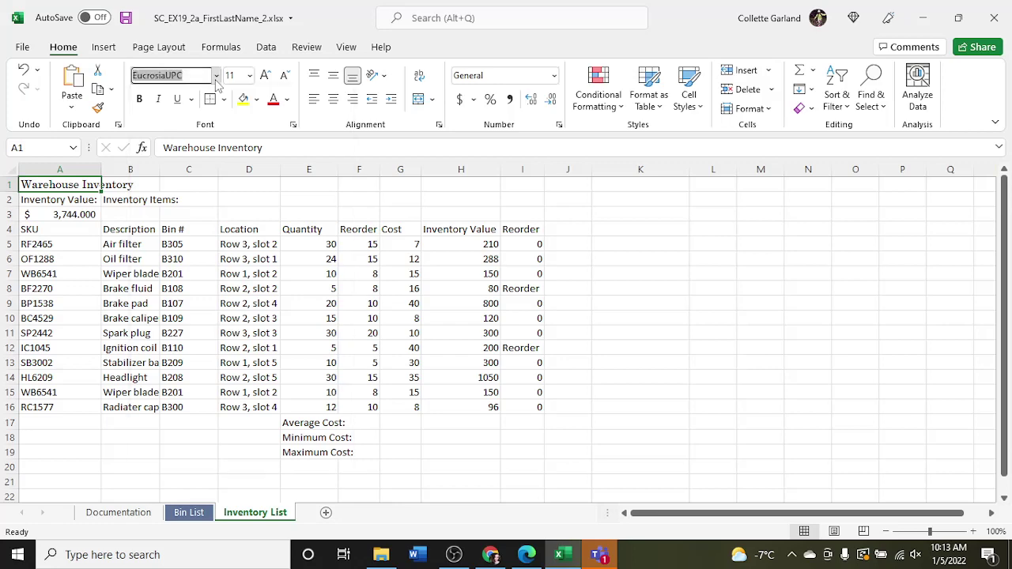
click(216, 77)
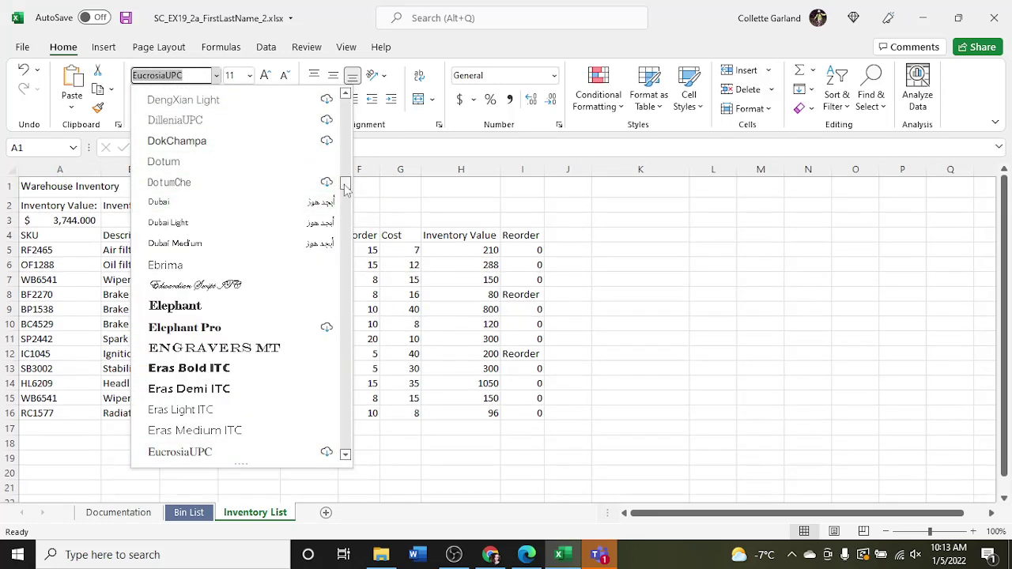
drag(346, 187, 348, 106)
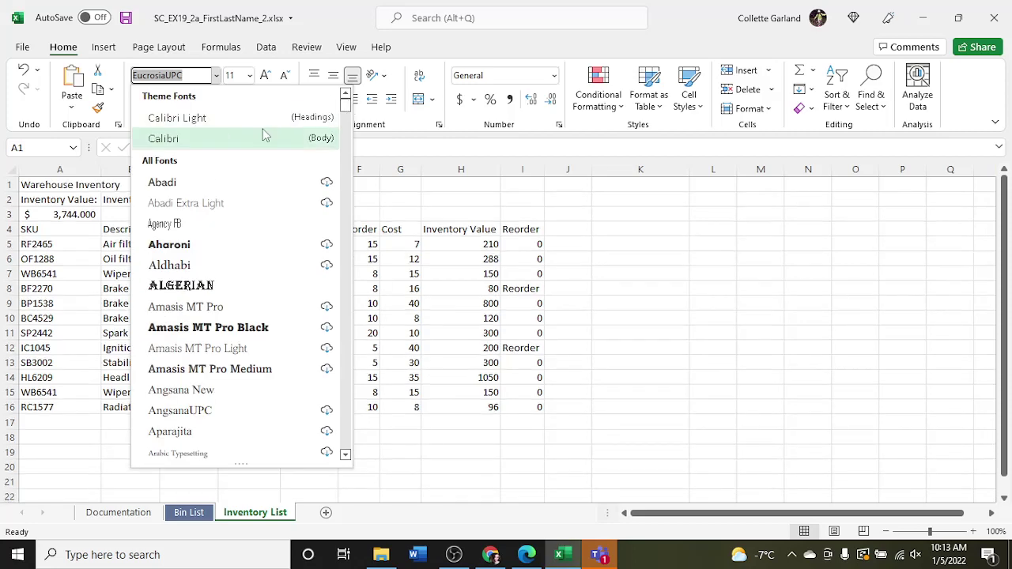
click(260, 124)
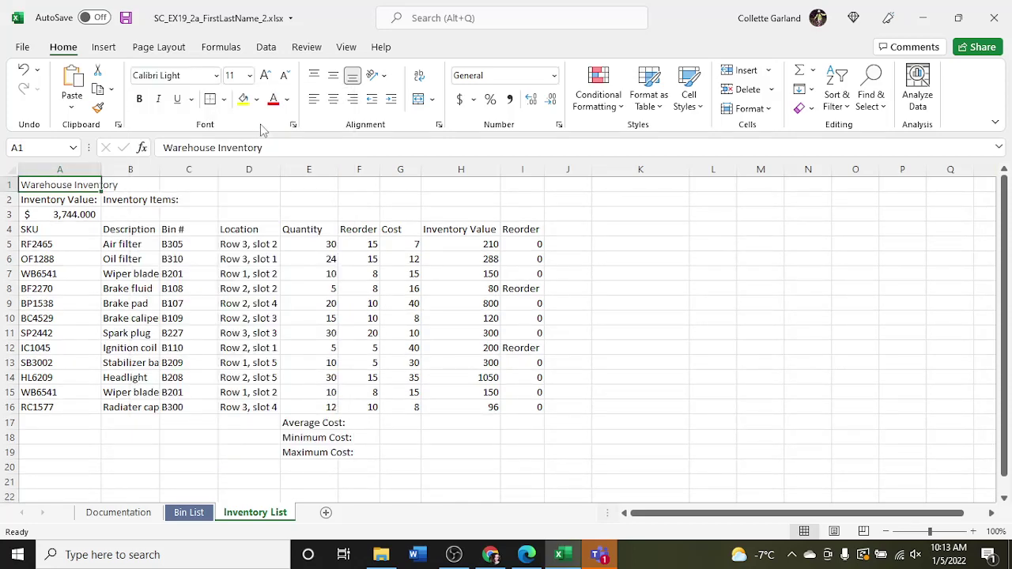
Set the font size of the Warehouse Inventory title in A1 to 20 points.
click(266, 77)
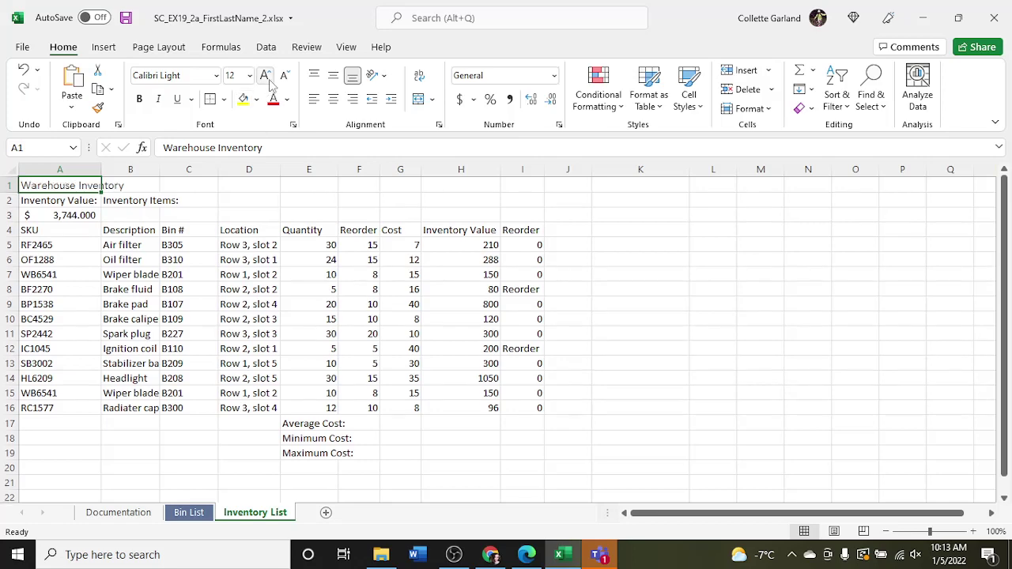
click(267, 78)
click(267, 76)
click(266, 77)
click(266, 76)
click(266, 76)
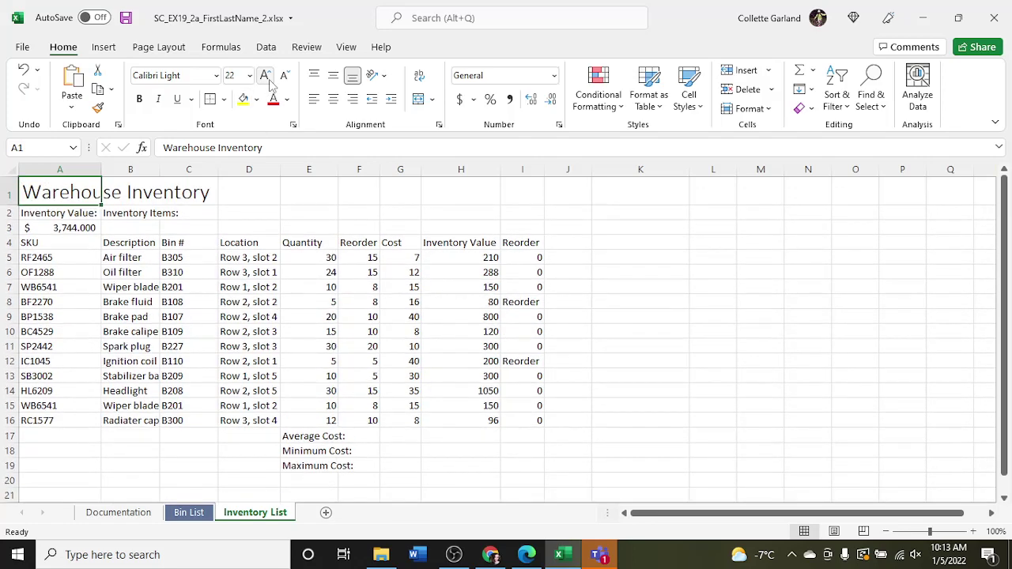
click(285, 75)
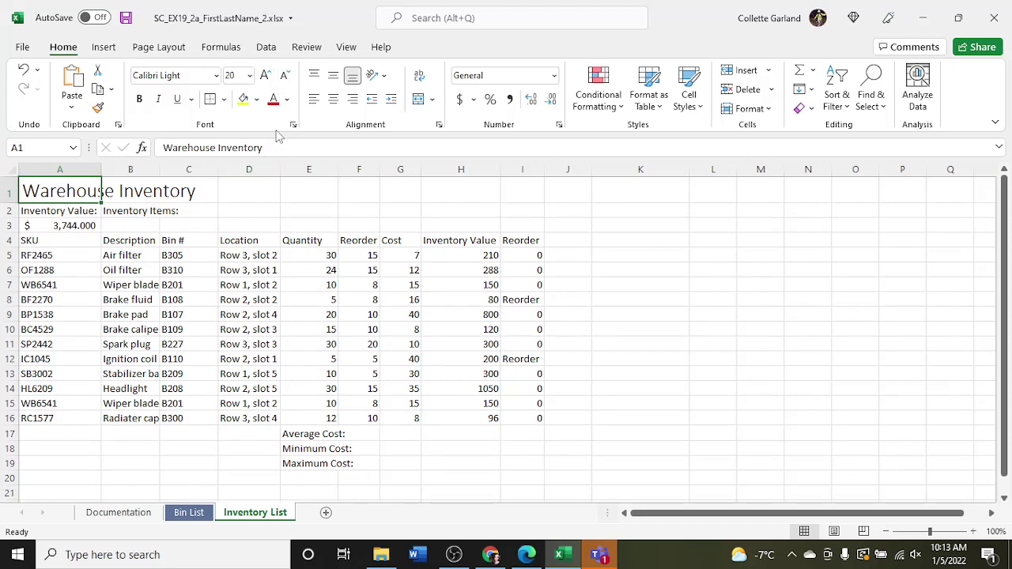
Apply the dark blue-gray theme font color from the top row of theme colors and bold to the A1 title.
click(287, 100)
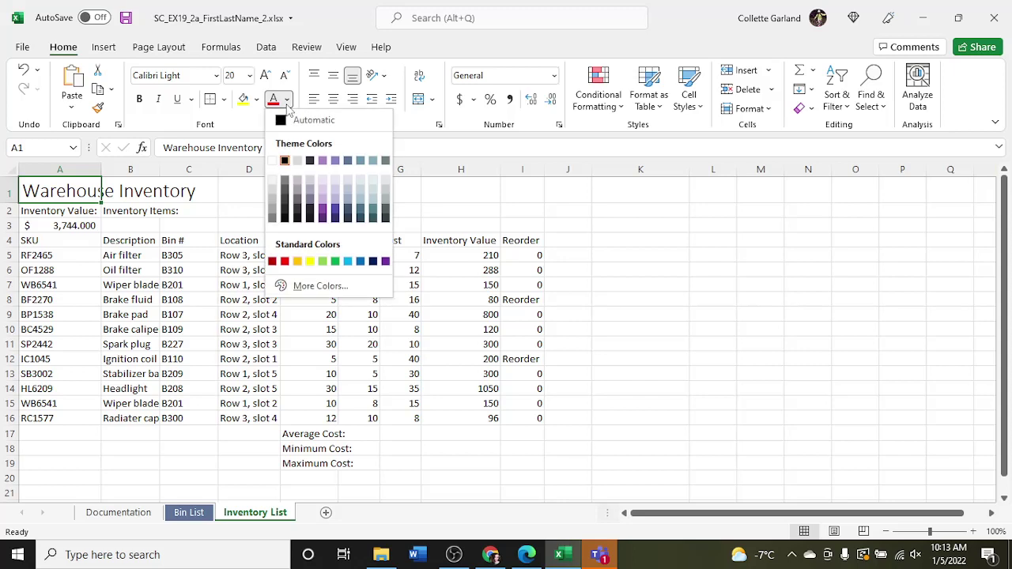
click(310, 161)
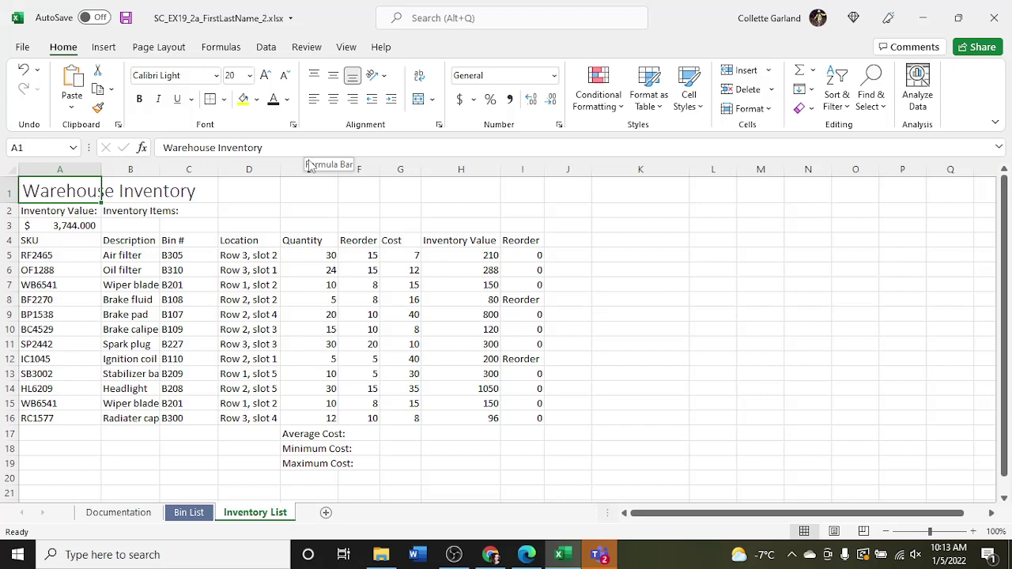
click(139, 99)
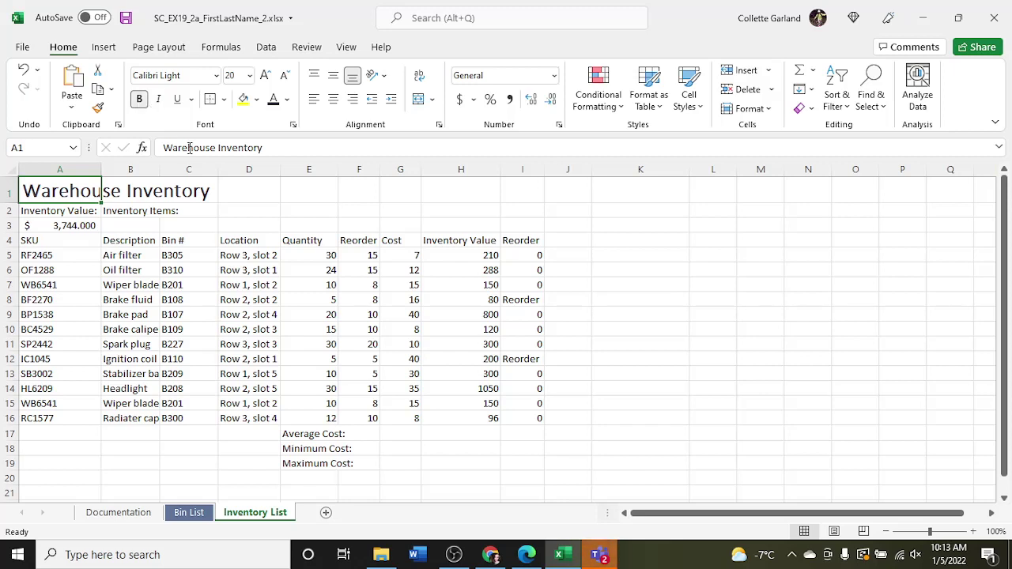
click(207, 210)
Merge and center the Warehouse Inventory title across the range A1:I1.
drag(75, 190, 512, 192)
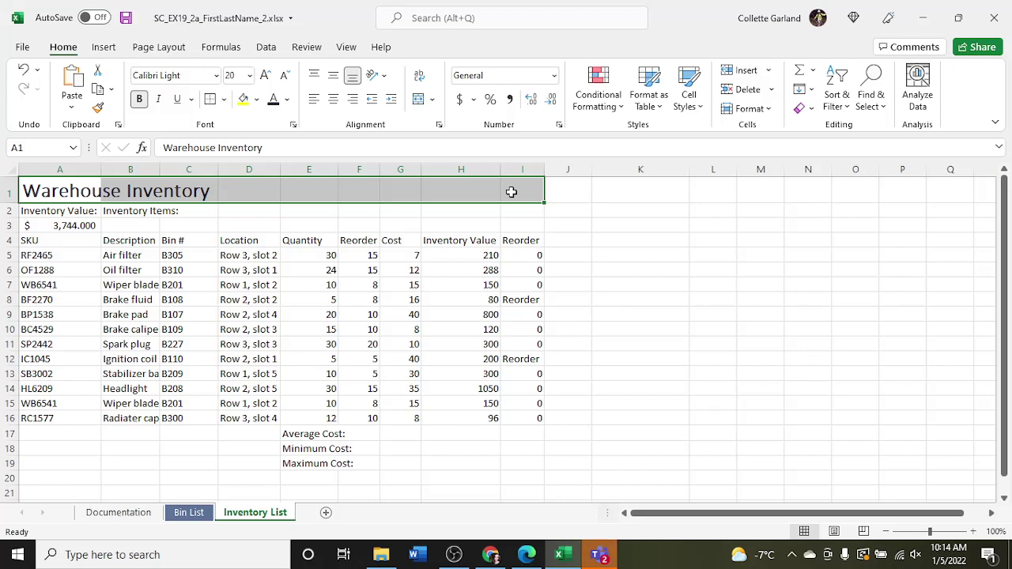
click(758, 109)
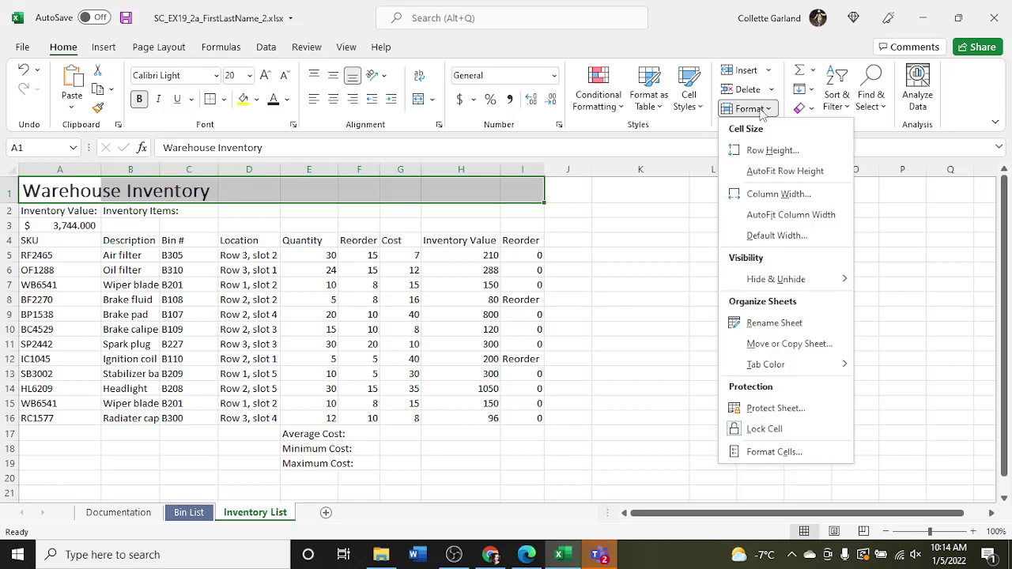
click(757, 109)
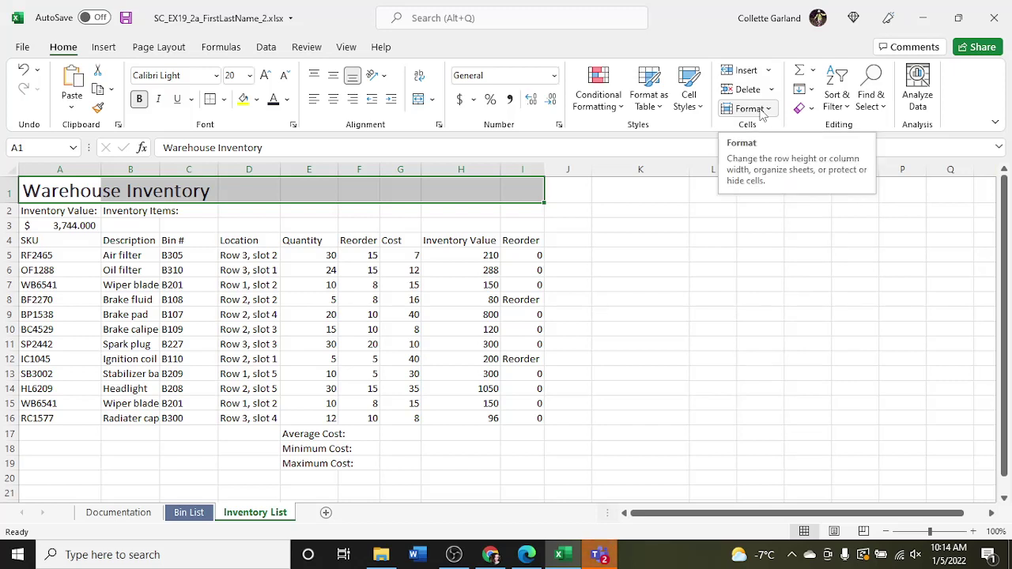
key(F1)
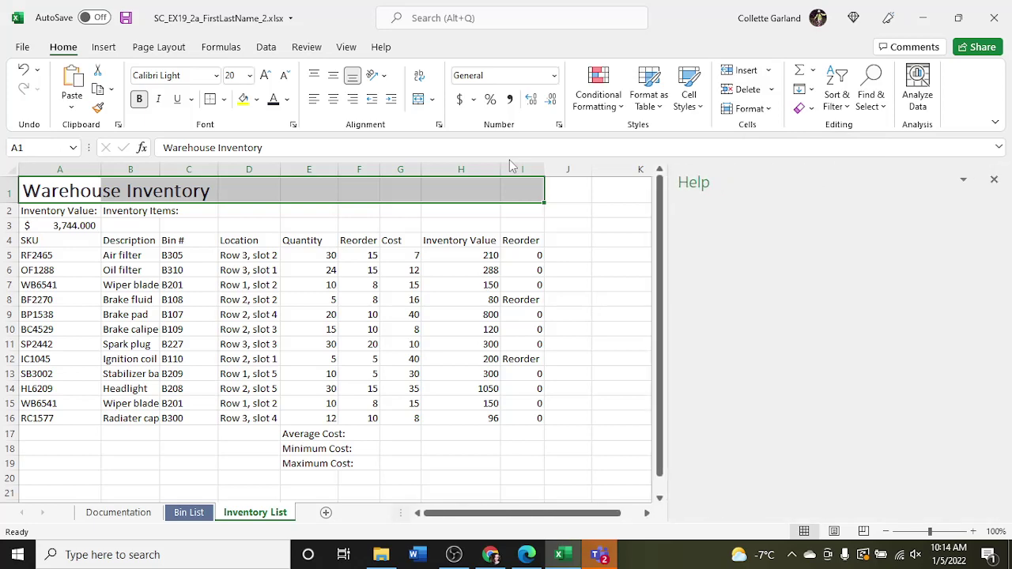
click(994, 180)
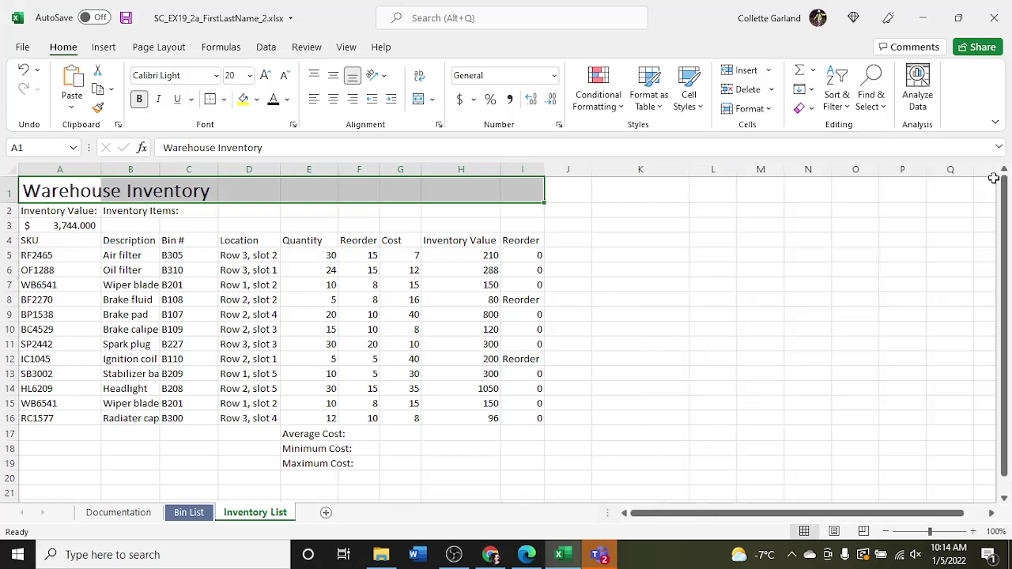
click(417, 101)
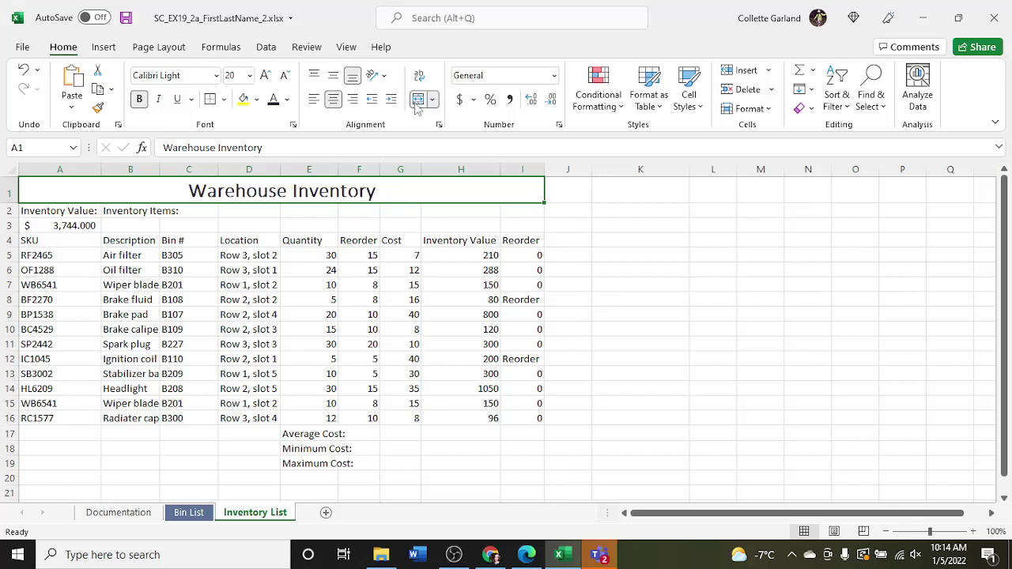
click(401, 257)
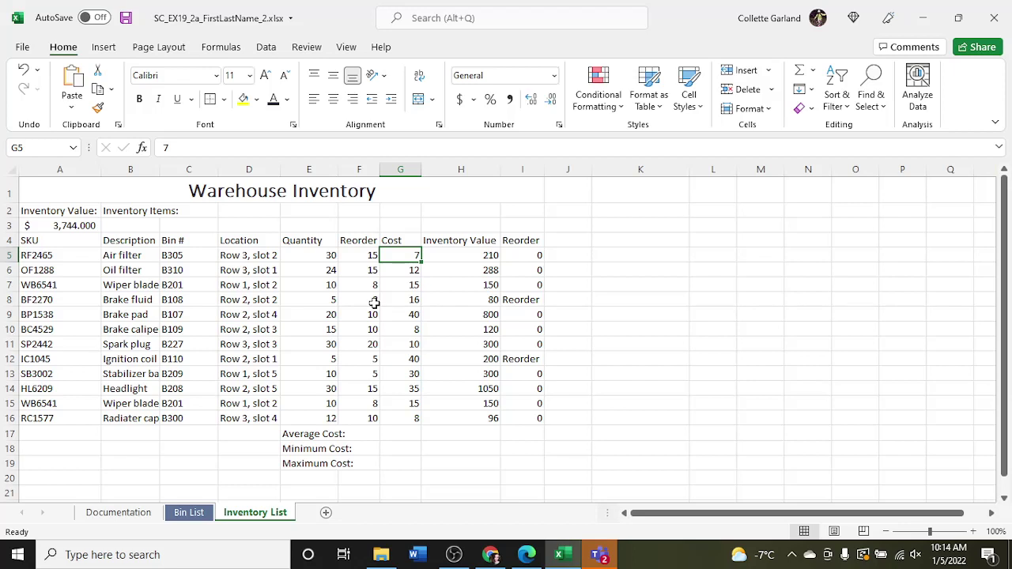
click(131, 170)
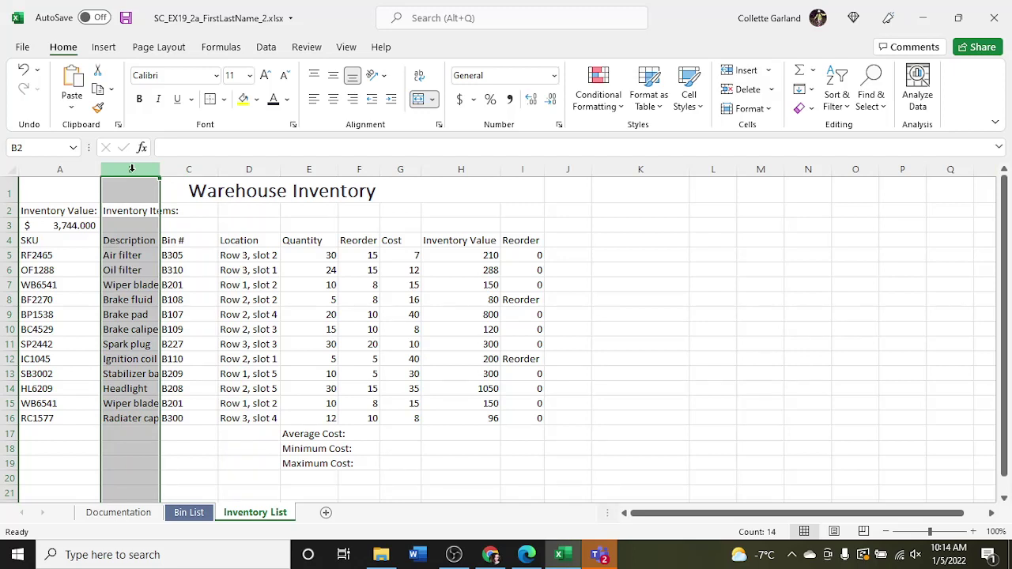
right_click(131, 169)
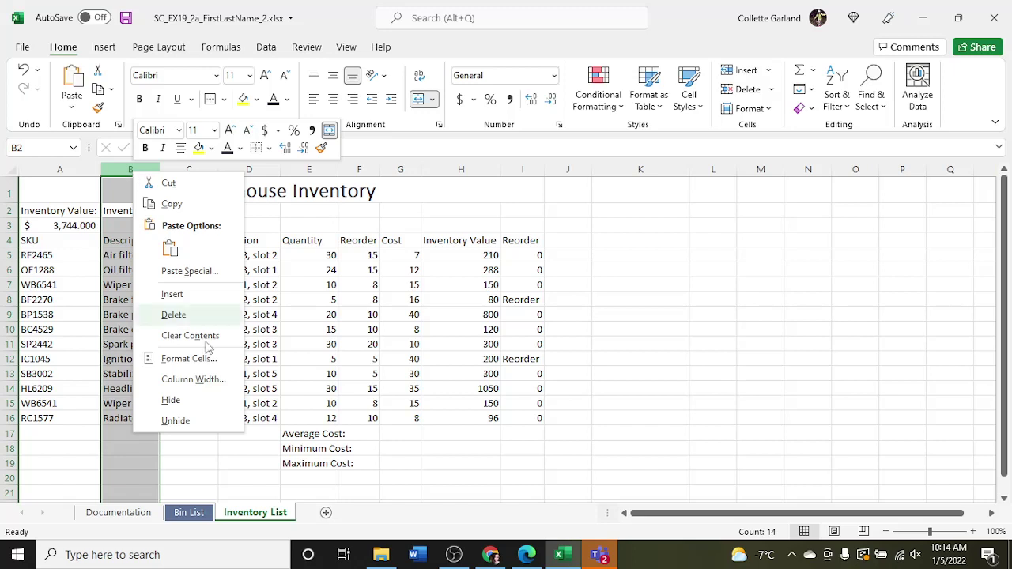
click(207, 379)
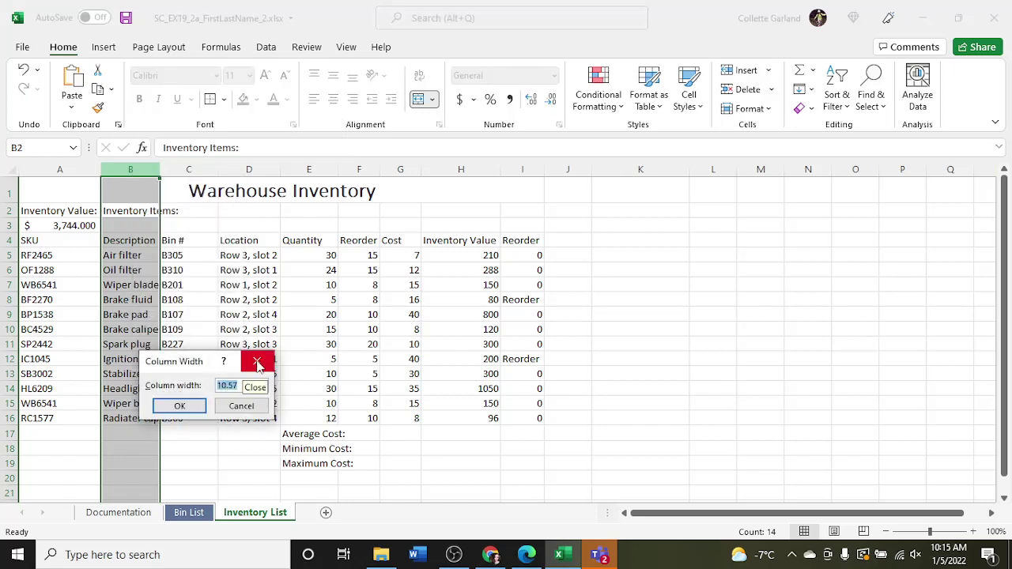
click(257, 362)
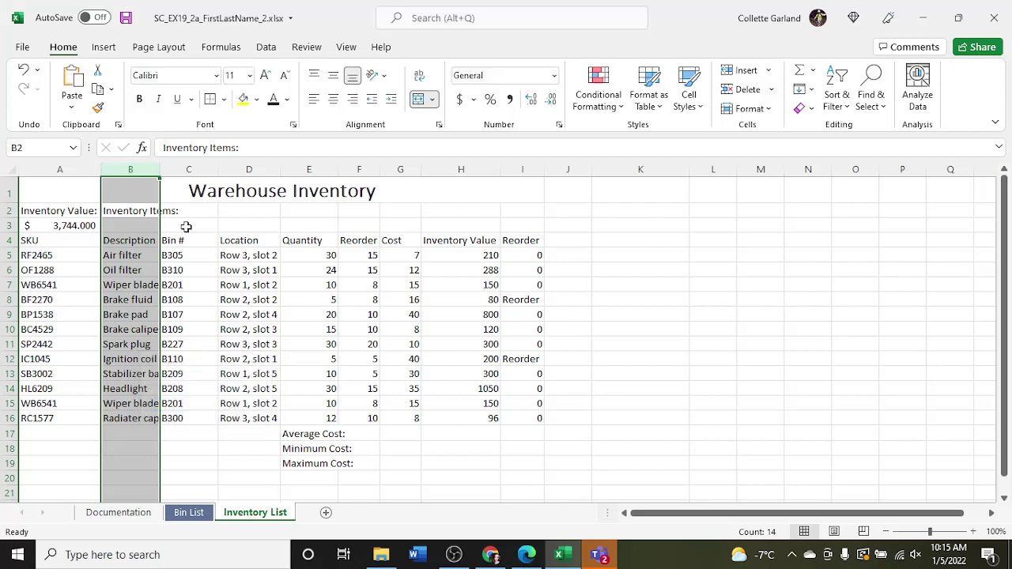
AutoFit the width of column B to its contents.
right_click(146, 166)
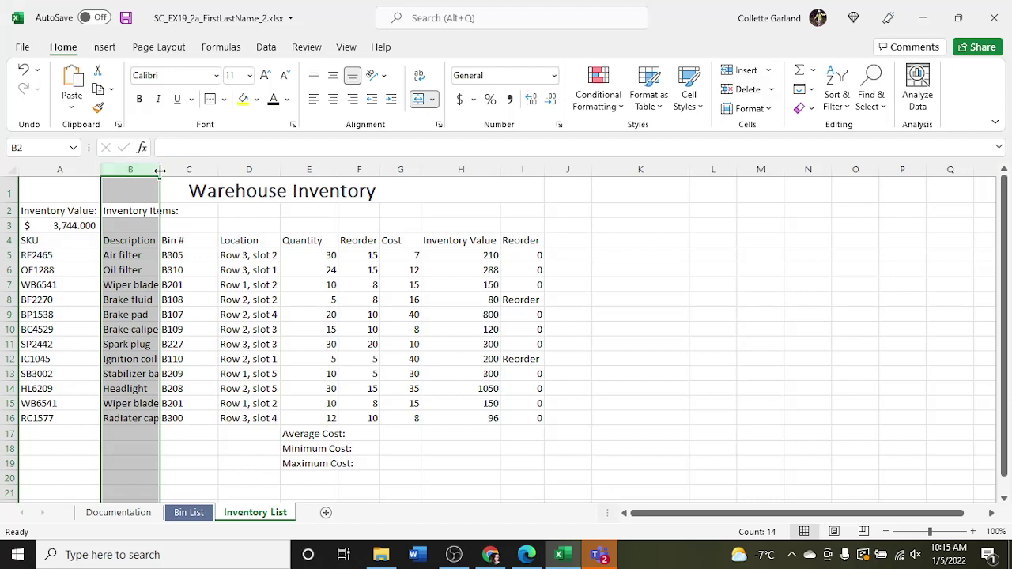
double_click(160, 171)
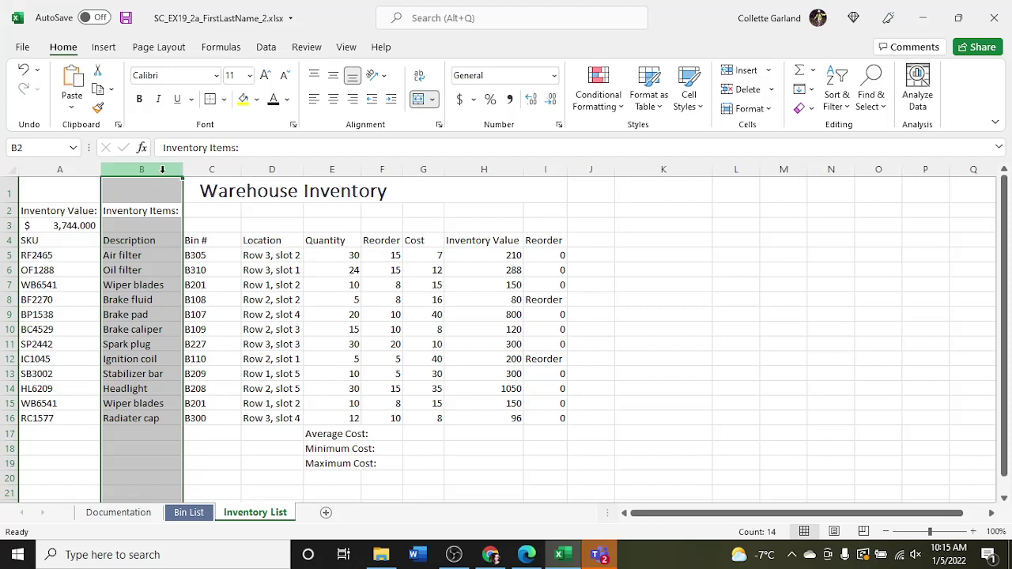
Undo the AutoFit of column B's width.
click(23, 69)
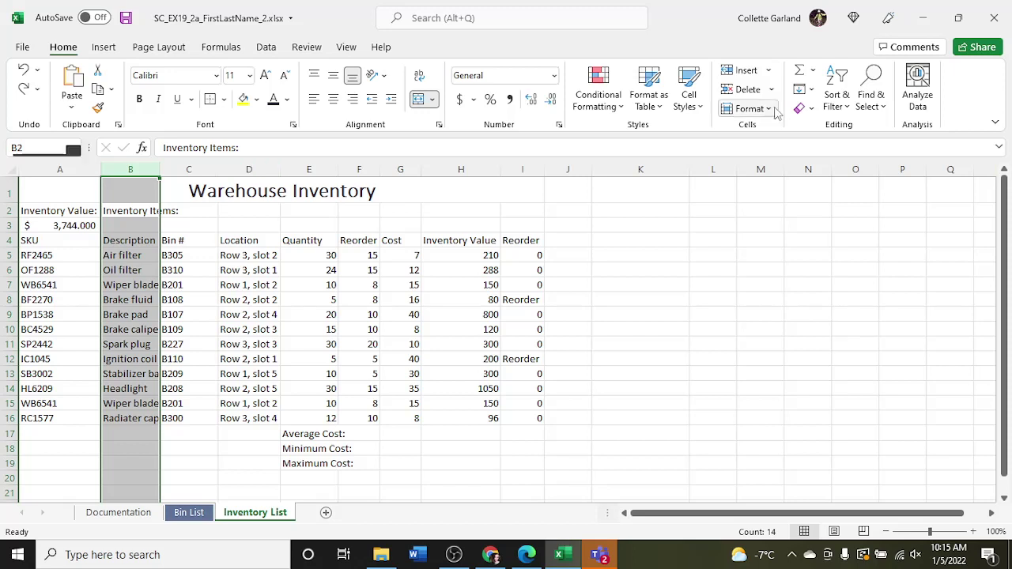
key(F1)
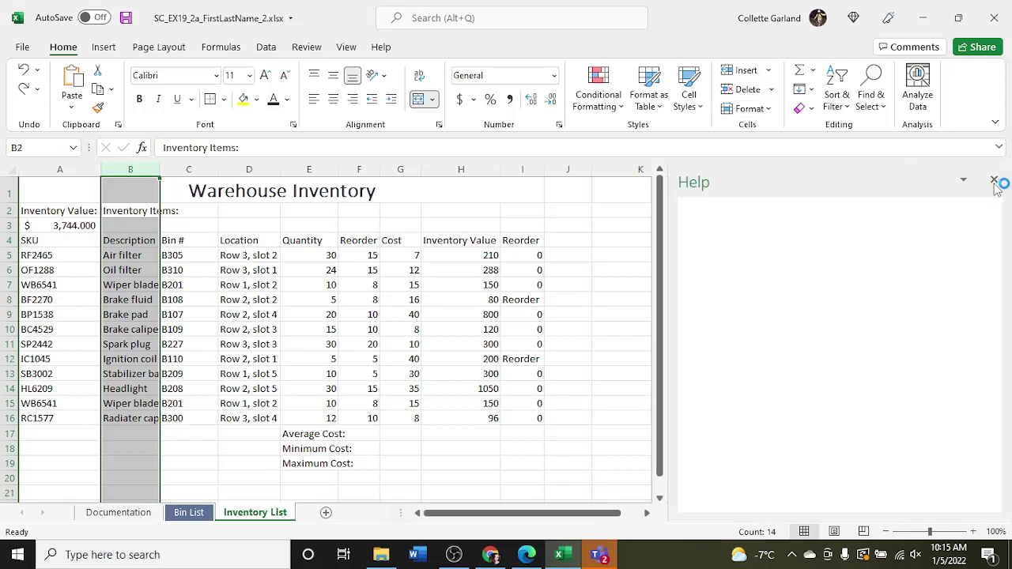
click(993, 180)
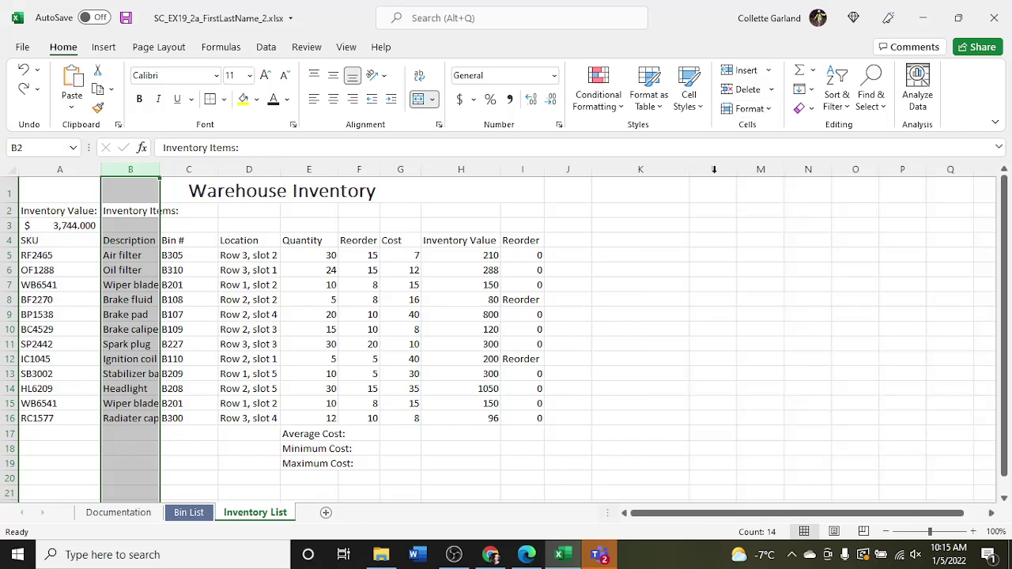
right_click(140, 169)
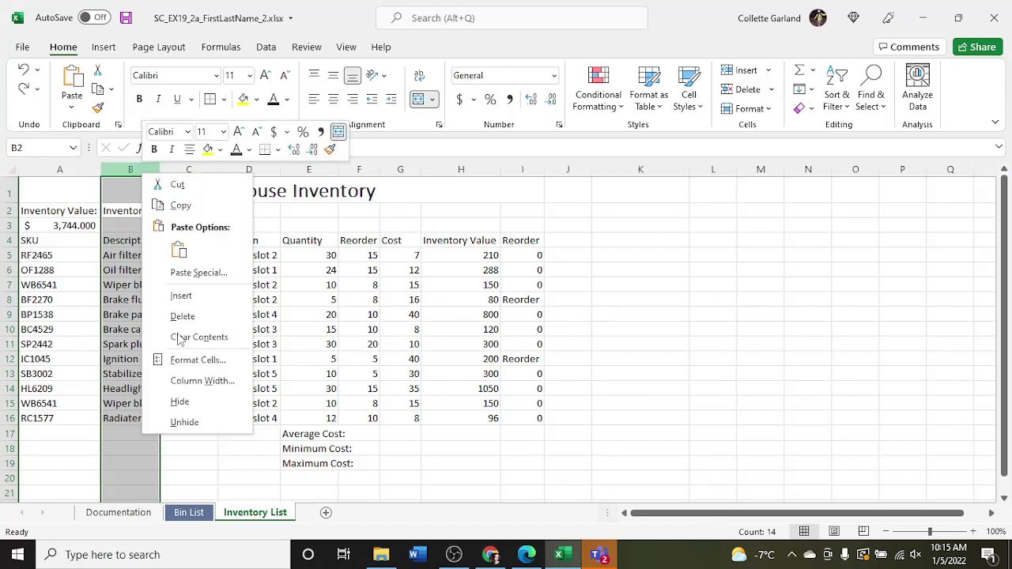
click(199, 380)
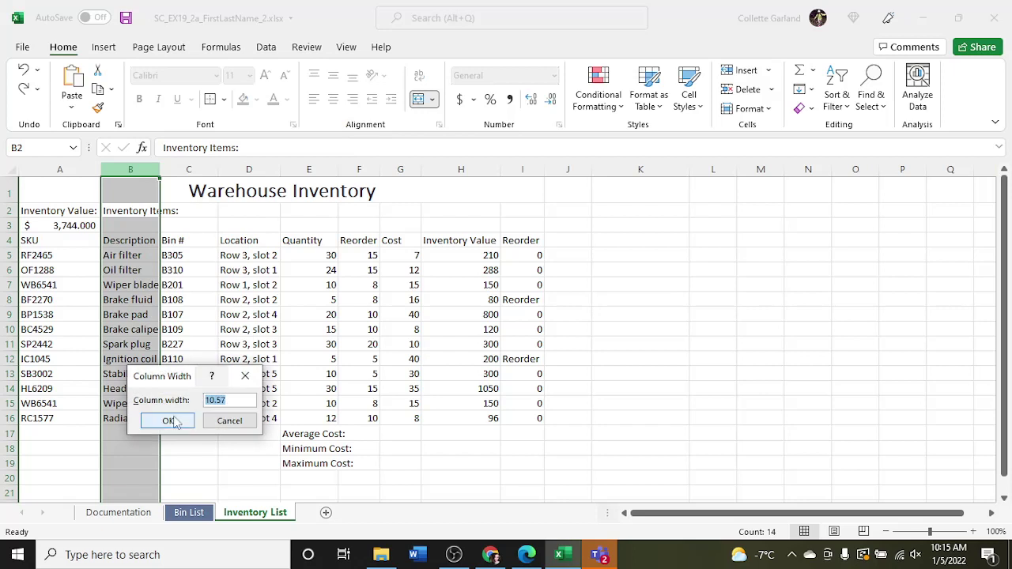
click(245, 378)
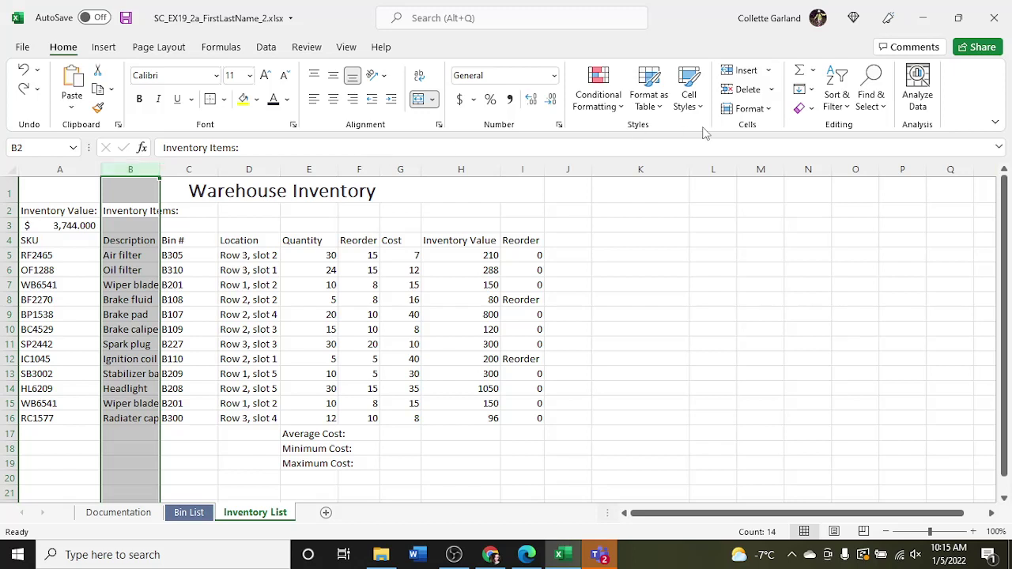
AutoFit the width of column B to its contents.
click(768, 111)
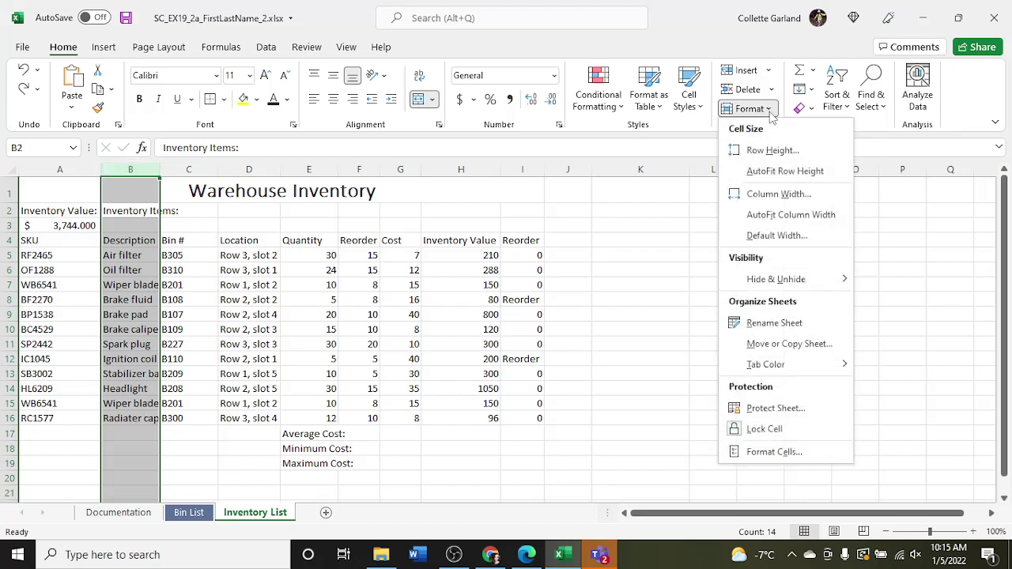
click(791, 215)
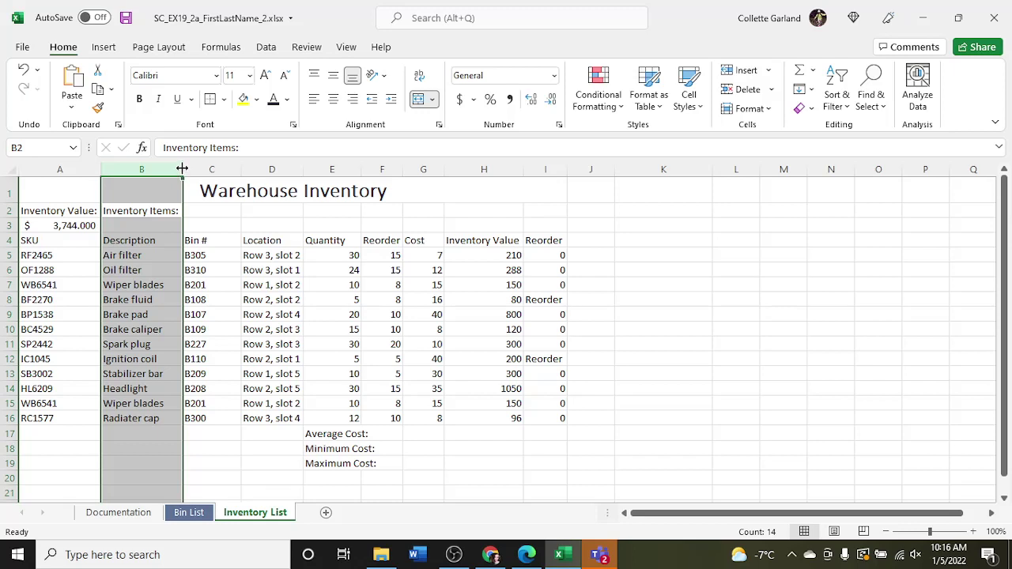
click(212, 272)
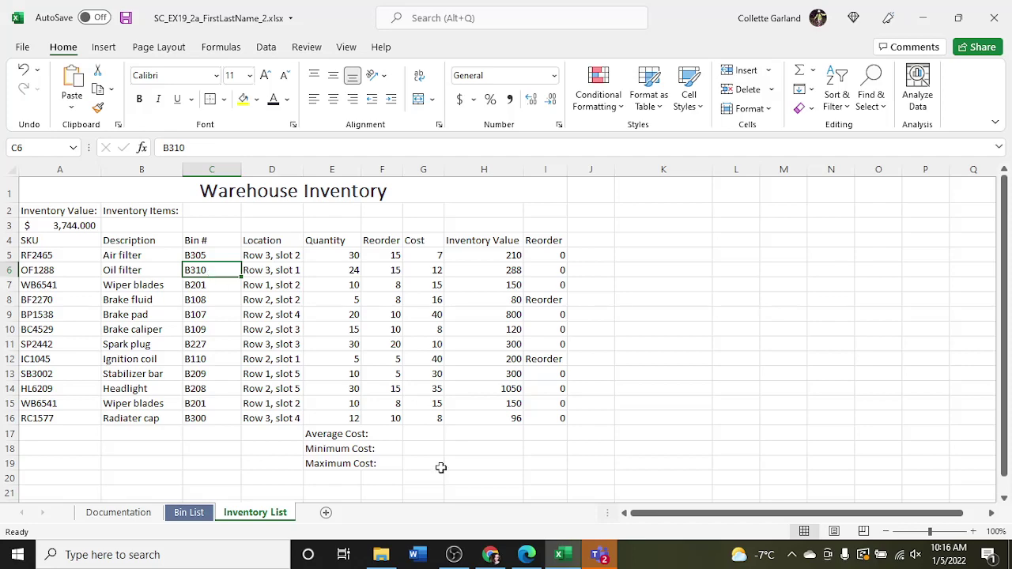
click(453, 554)
click(455, 554)
Apply conditional formatting to the SKUs in A5:A16 that highlights duplicate values with Light Red Fill with Dark Red Text.
click(84, 255)
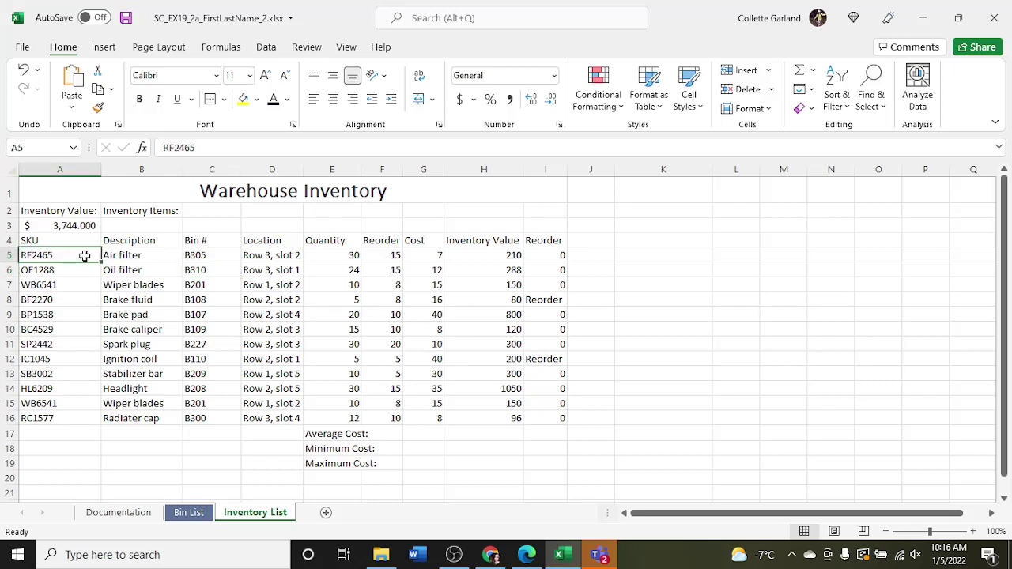
drag(83, 256, 64, 415)
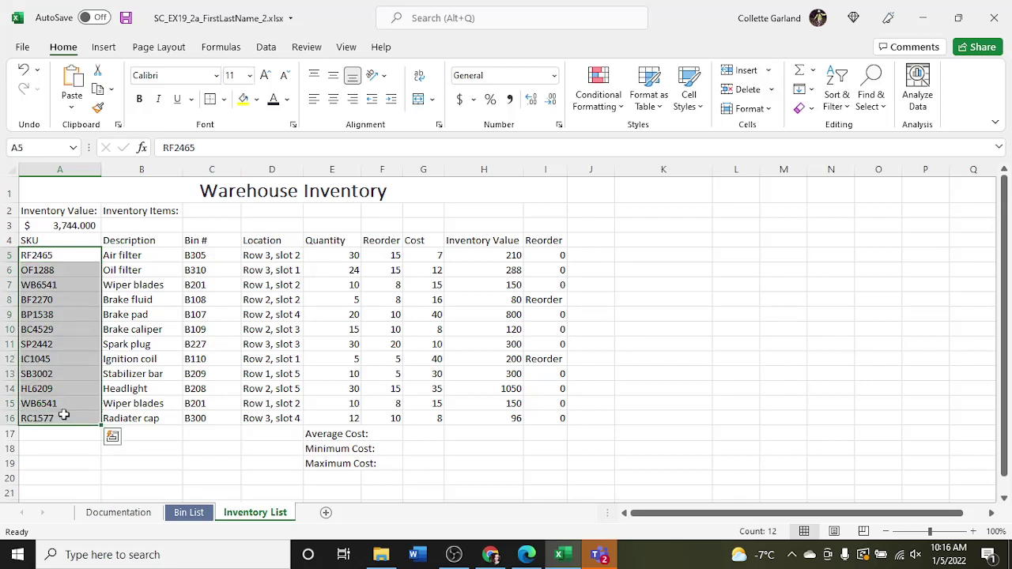
click(594, 110)
mouse_move(660, 141)
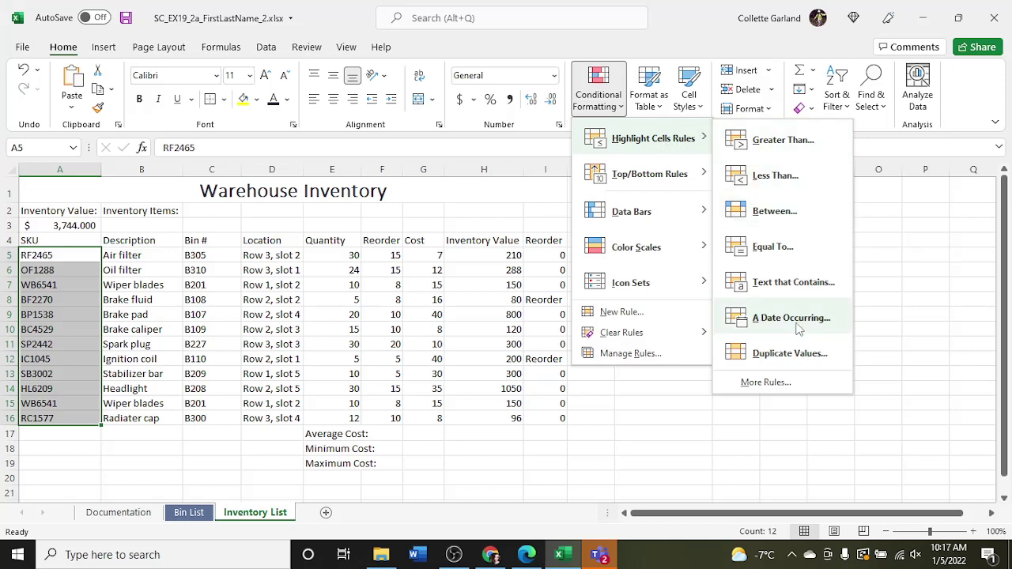
click(799, 354)
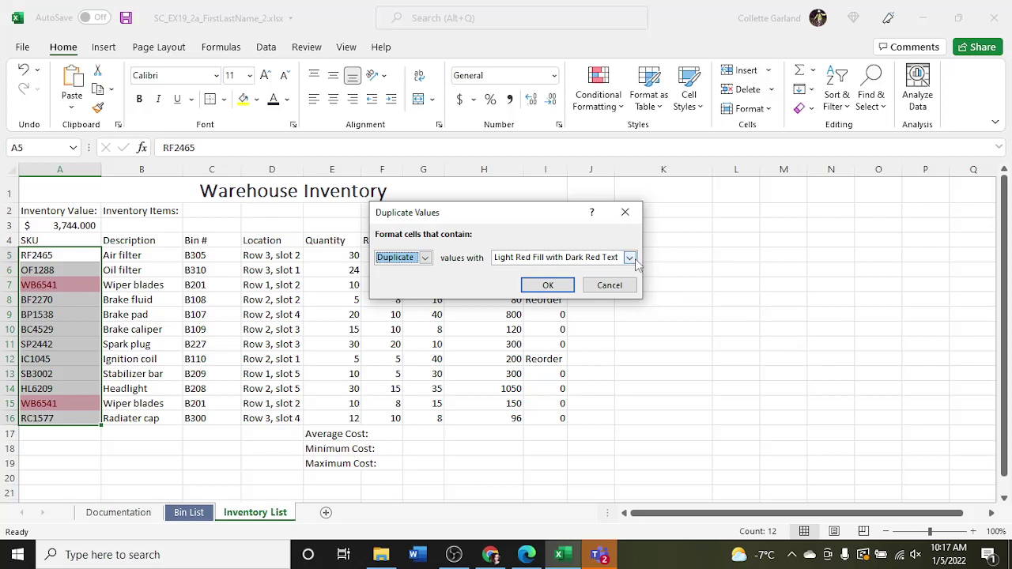
click(561, 286)
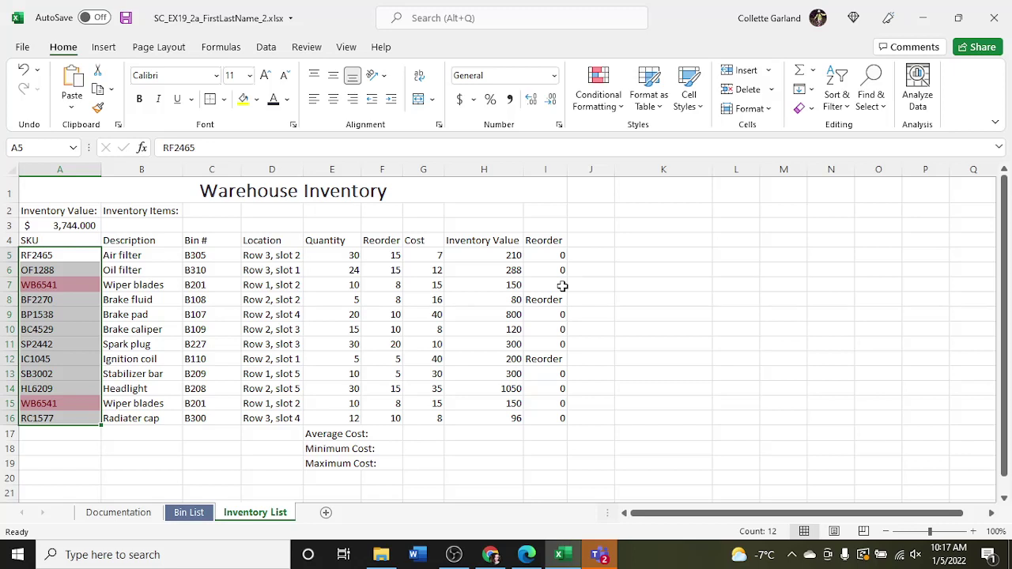
Delete row 15, the second Wiper blades record with the duplicate SKU WB6541.
click(82, 285)
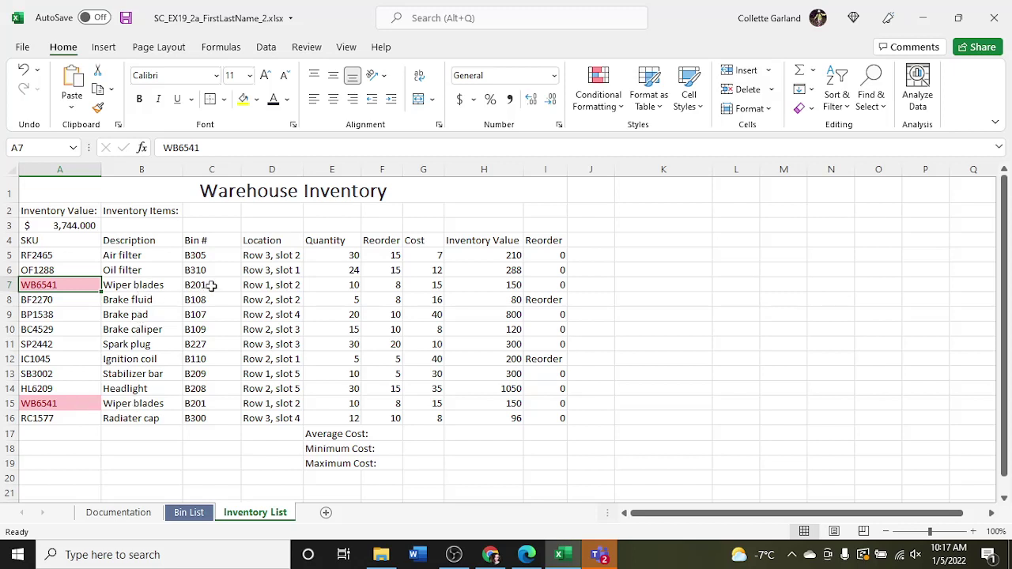
click(5, 403)
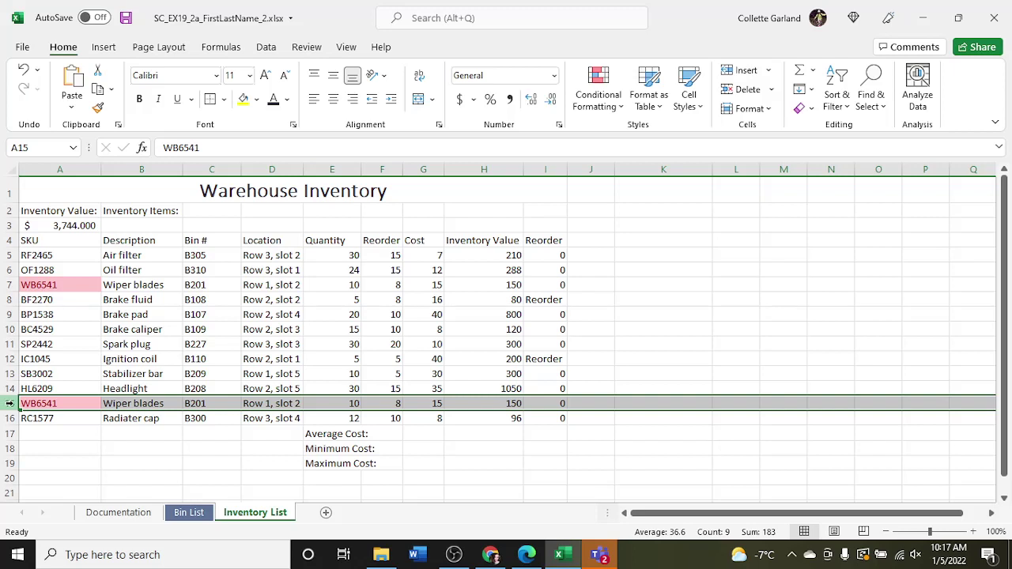
right_click(10, 403)
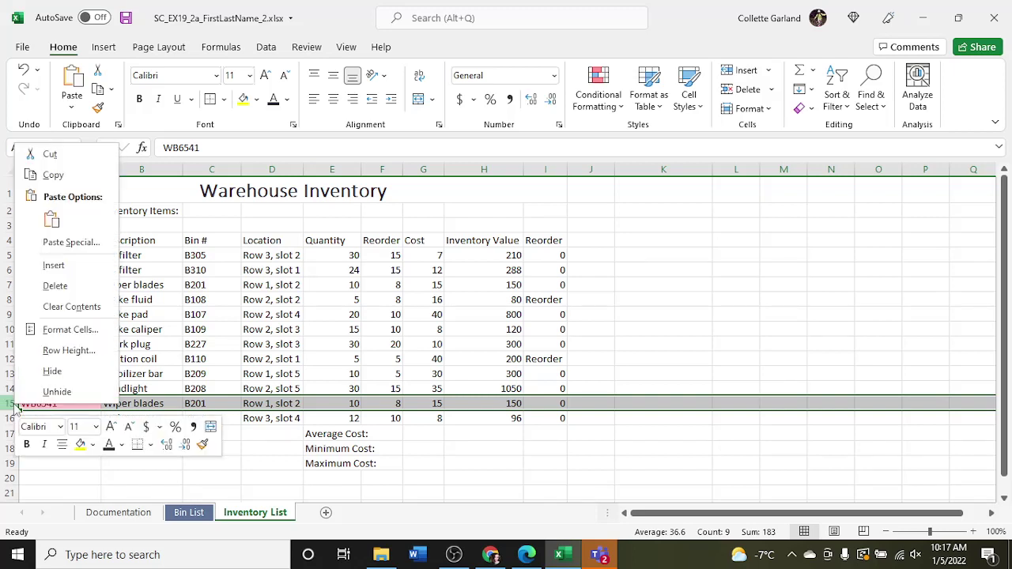
click(55, 286)
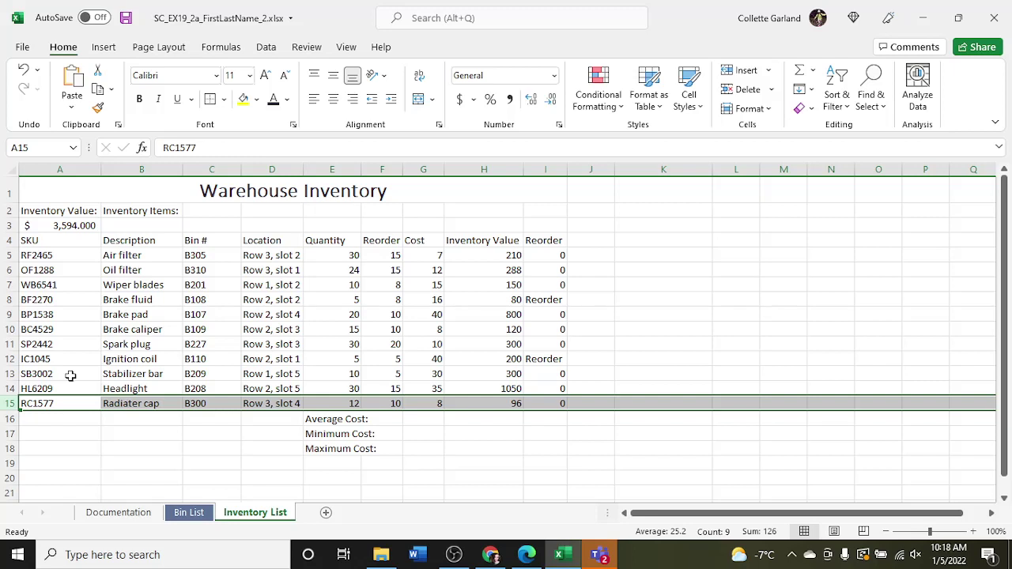
Enter a COUNTA formula in B3 that counts the item descriptions in B5:B15.
click(133, 224)
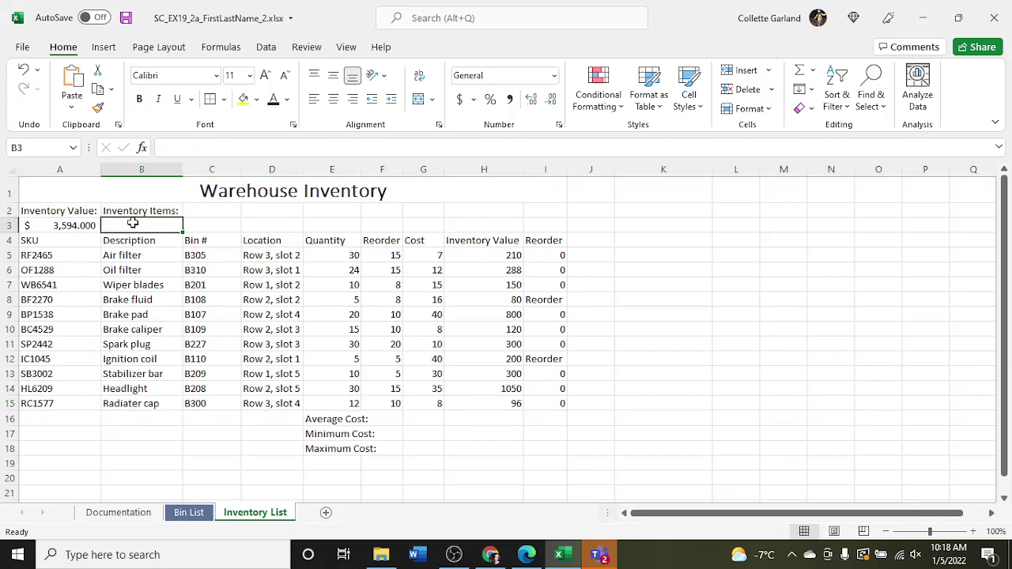
text(=)
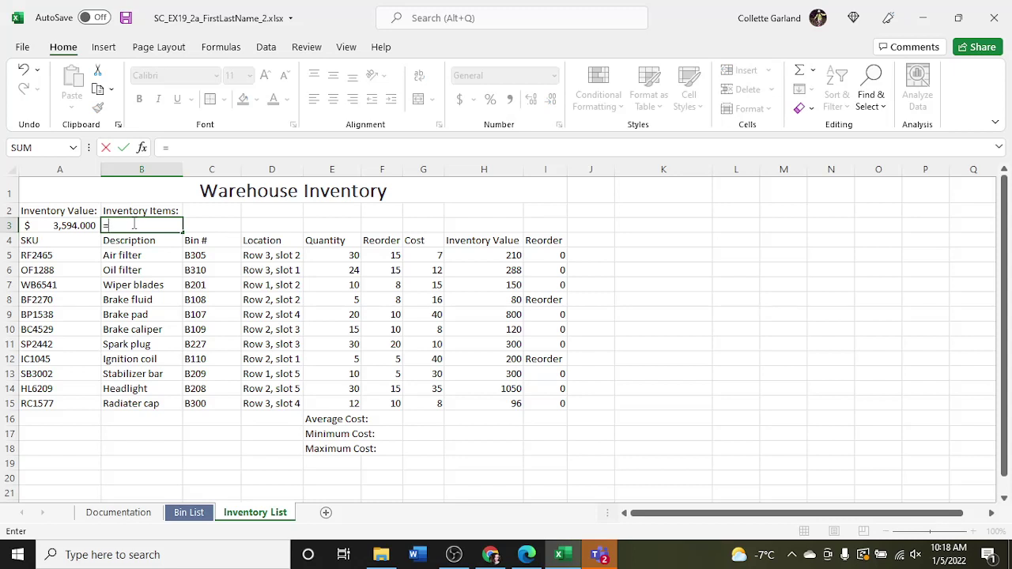
text(Coun)
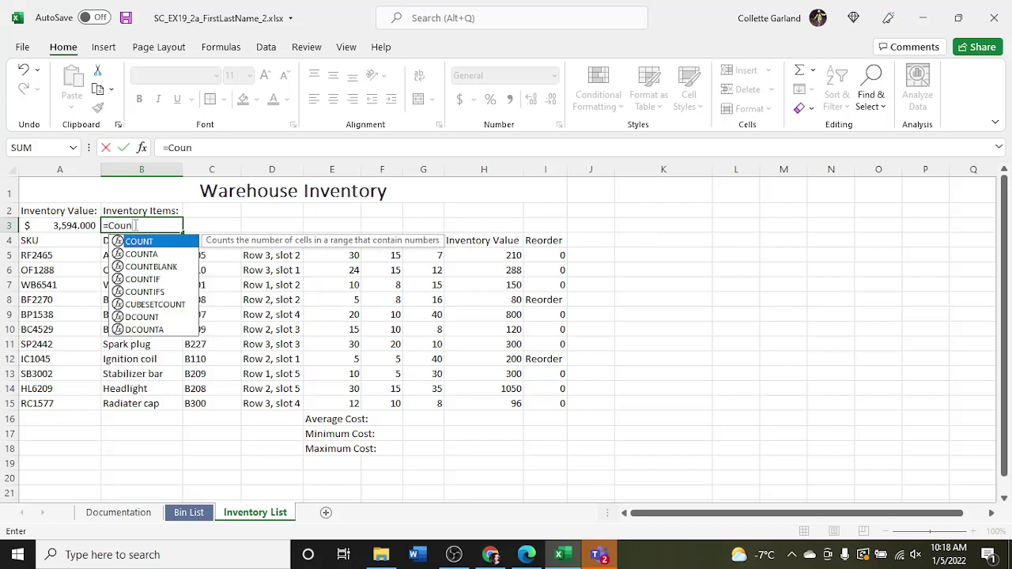
click(144, 255)
double_click(144, 256)
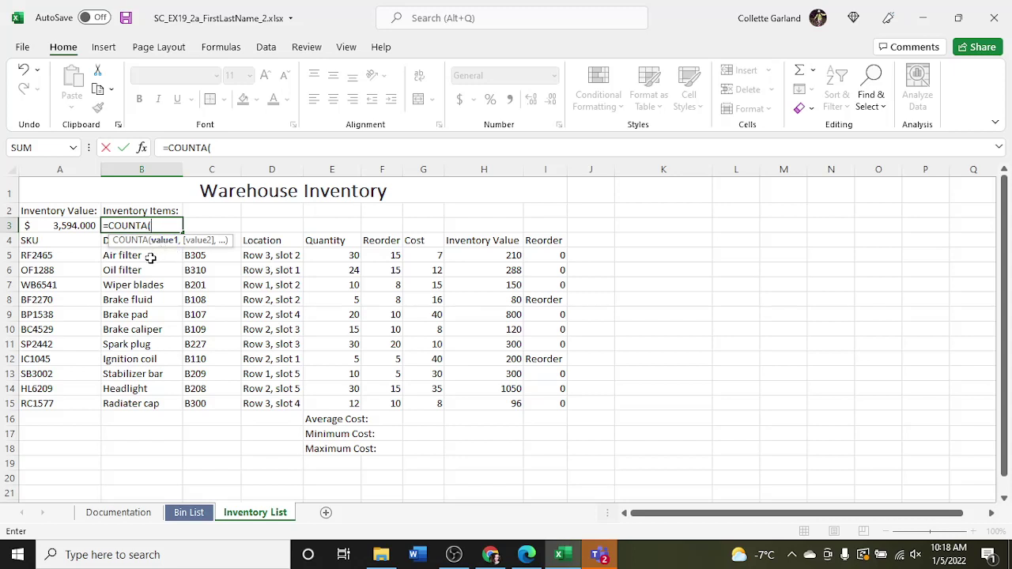
drag(150, 258, 149, 395)
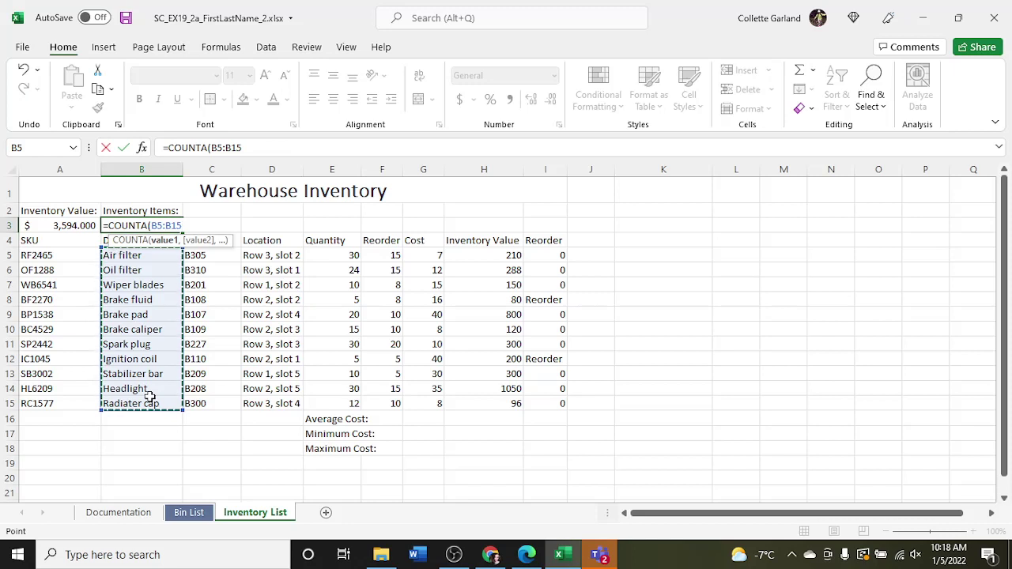
key(Return)
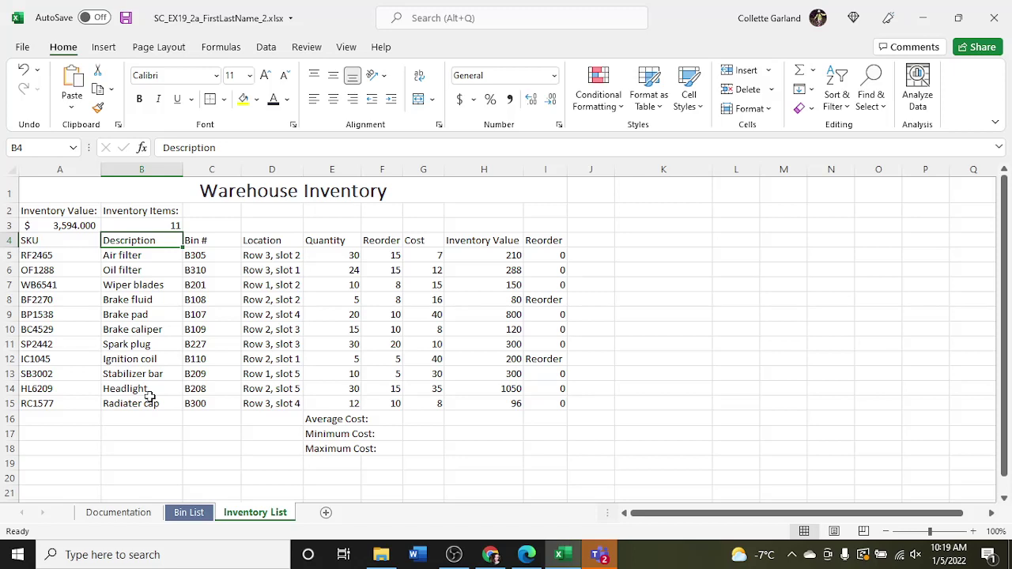
Set the width of column F to 9.00 and wrap the text of the Reorder Quantity heading in F4.
click(385, 169)
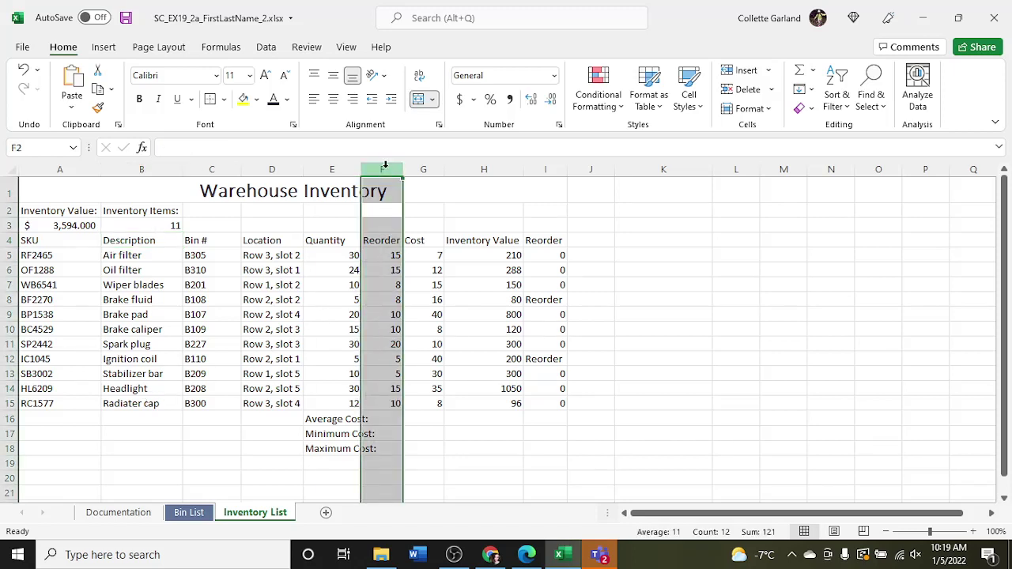
right_click(385, 168)
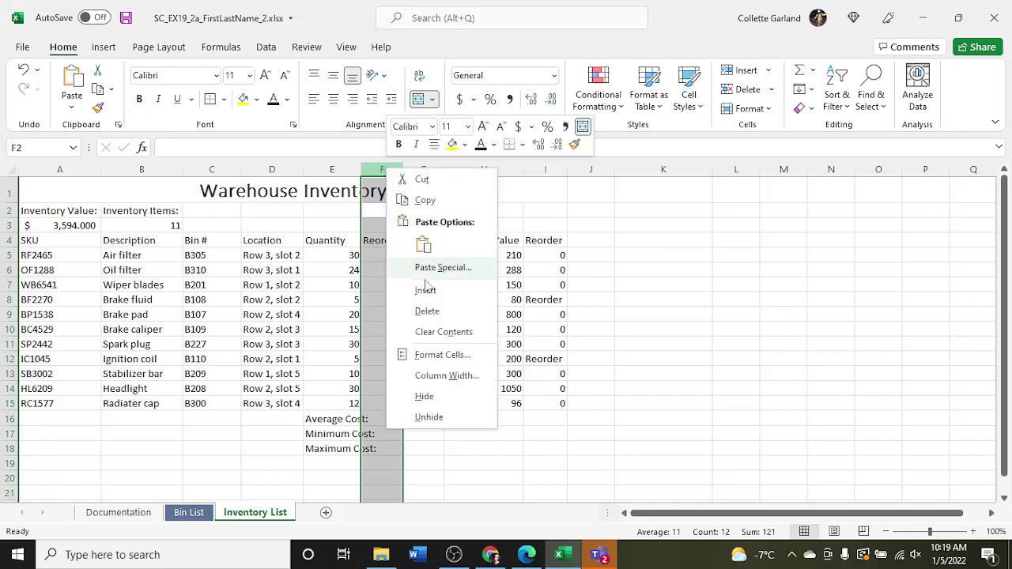
click(436, 375)
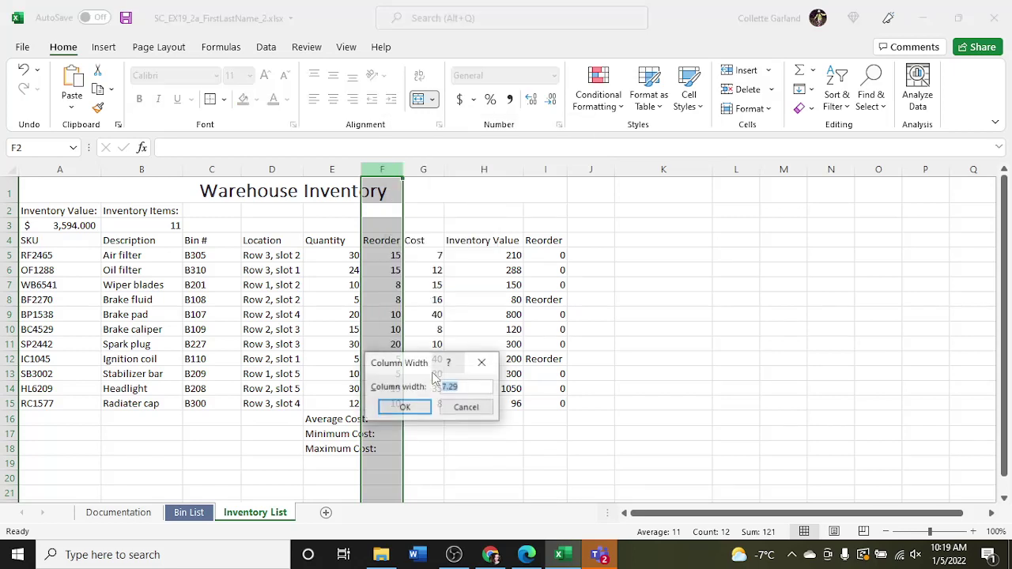
text(9)
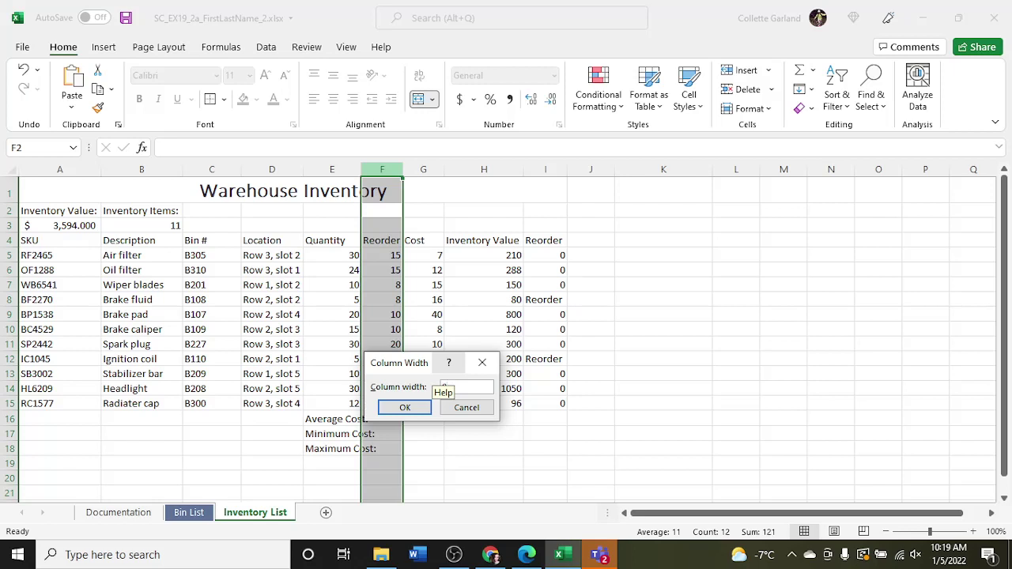
text(.00)
key(Return)
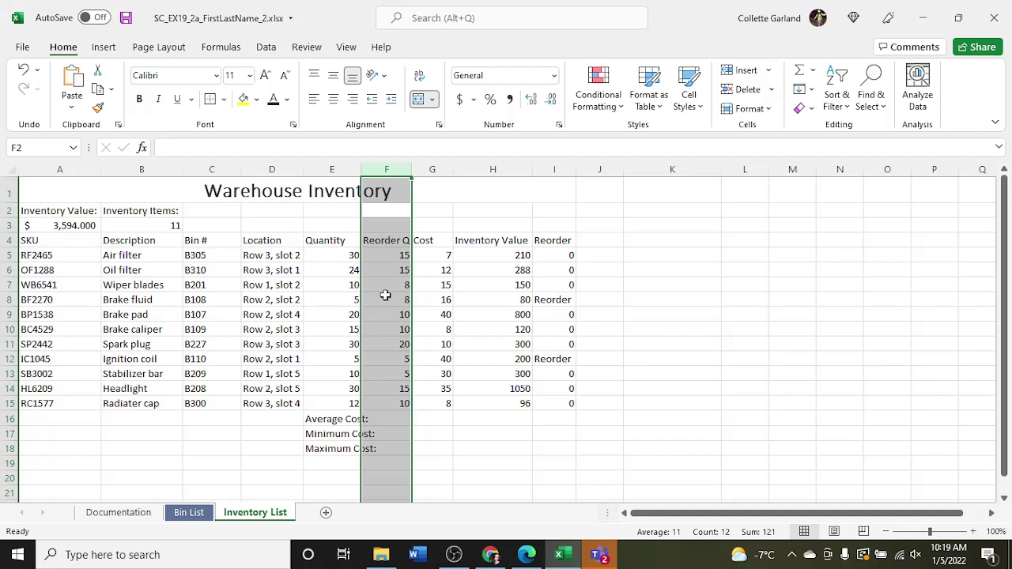
click(385, 240)
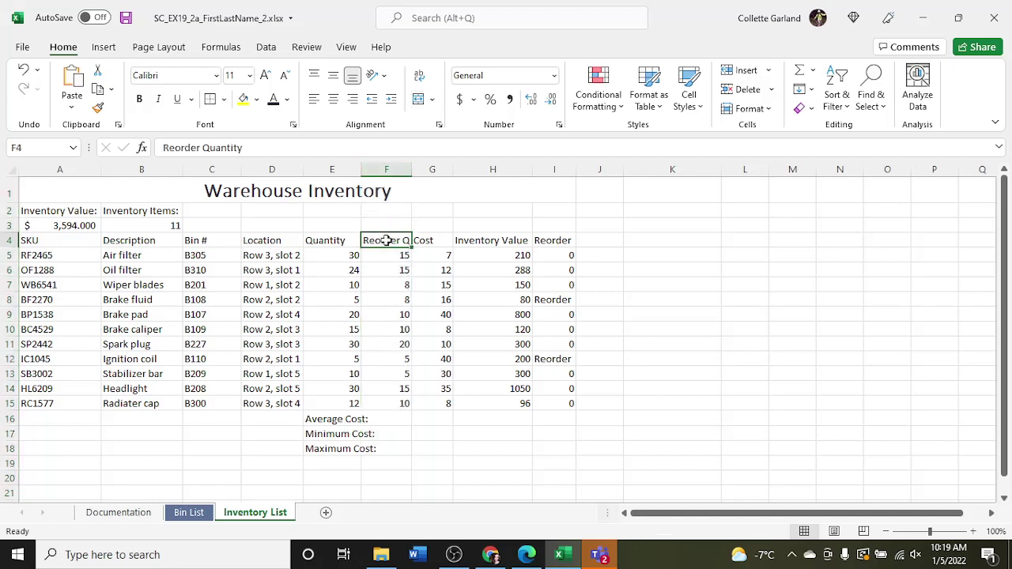
click(420, 77)
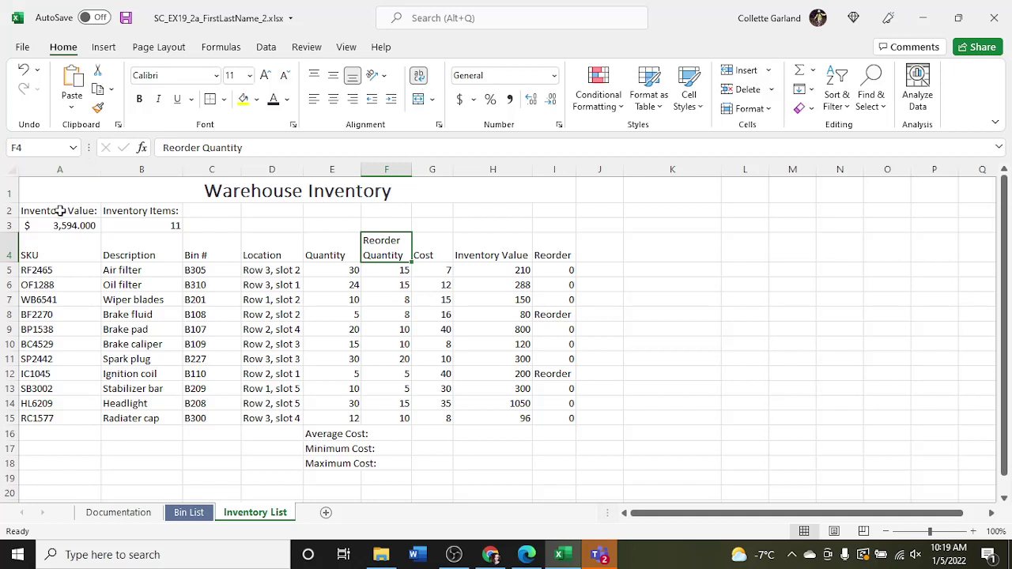
Fill the range A2:B3 with the light blue theme color, the second tint of the eighth theme color.
drag(60, 210, 138, 220)
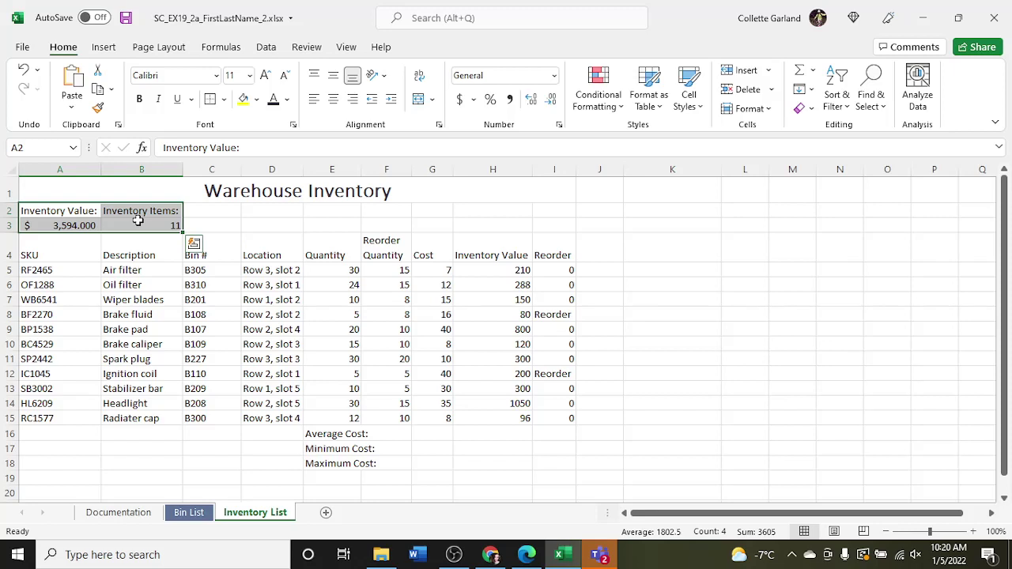
click(256, 100)
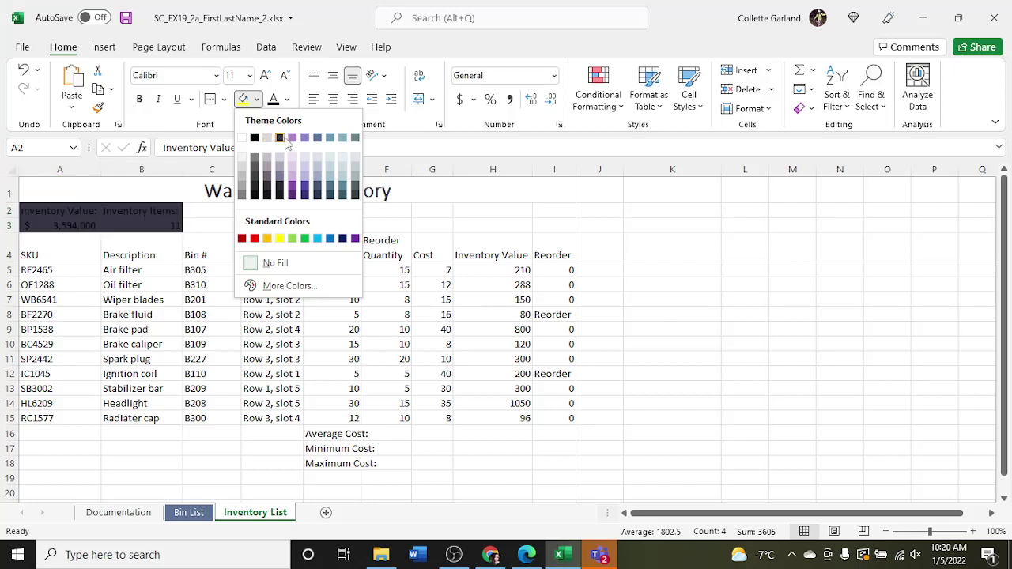
click(332, 166)
click(281, 217)
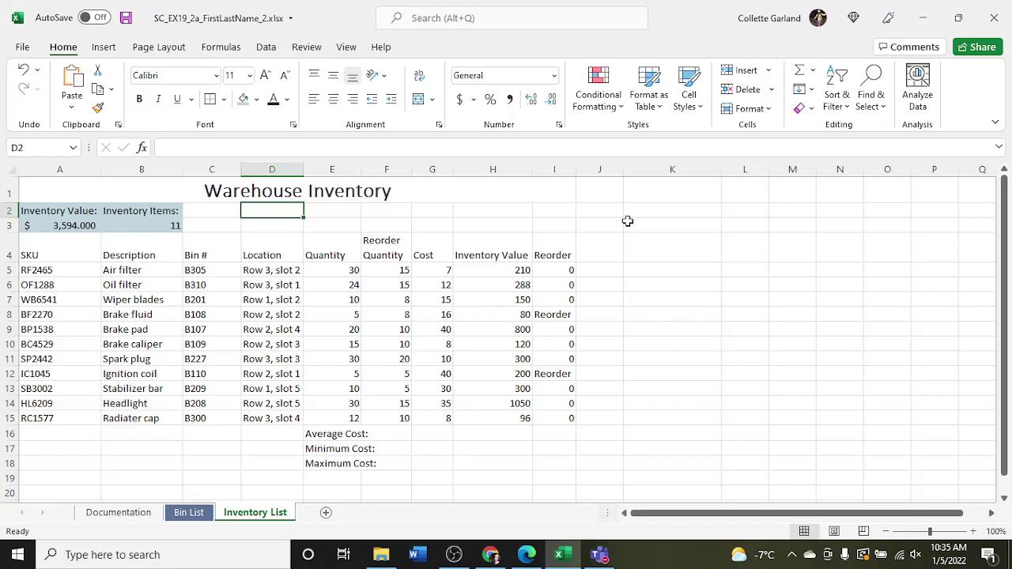
key(F1)
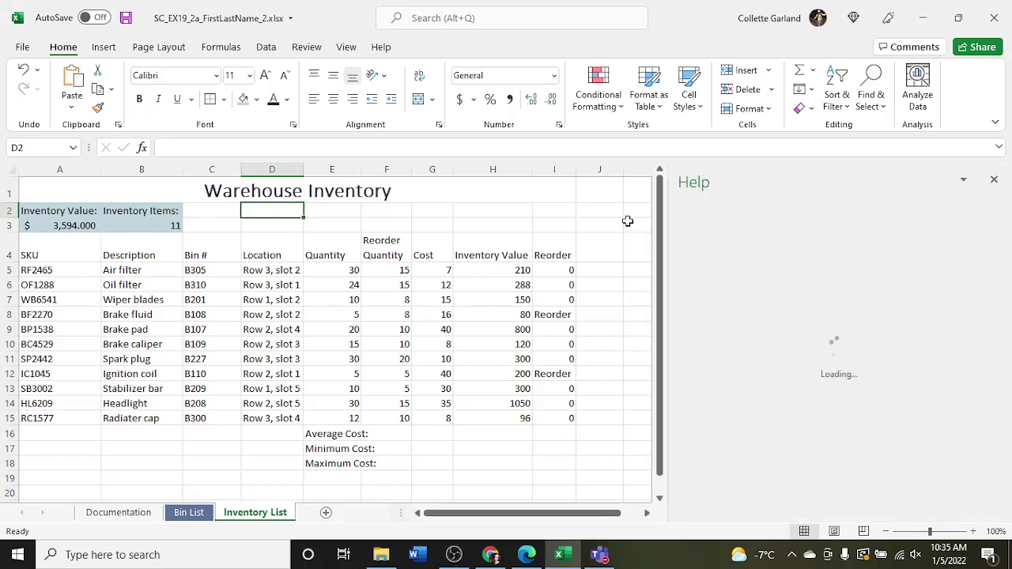
Close the Help pane and reduce the inventory value in A3 to two decimal places.
click(995, 182)
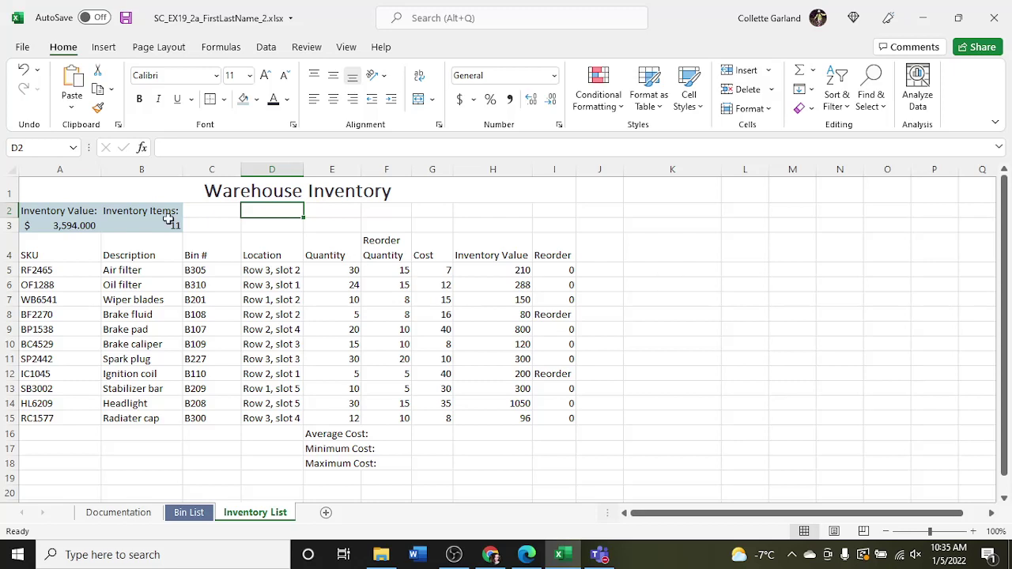
click(85, 225)
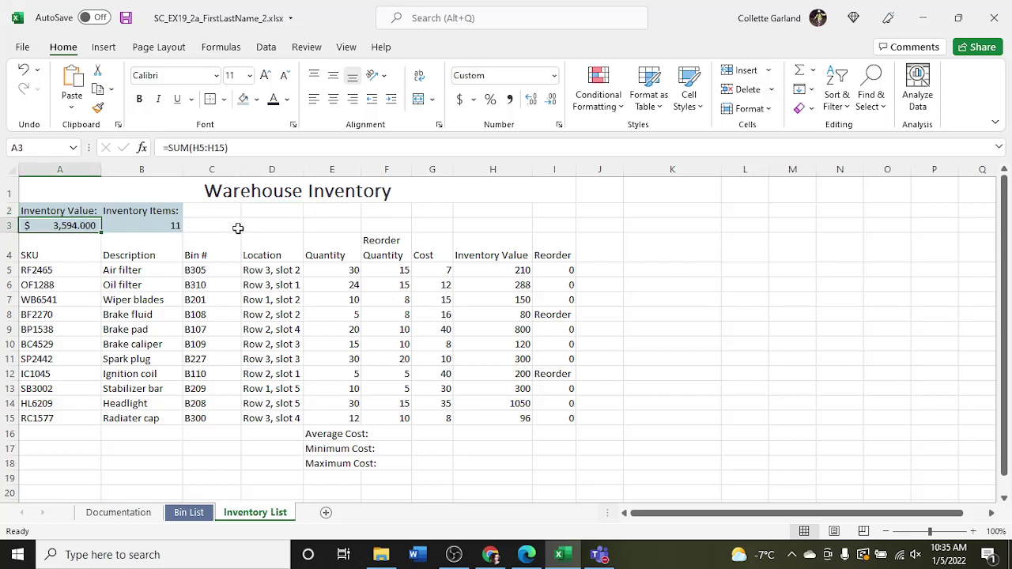
click(552, 101)
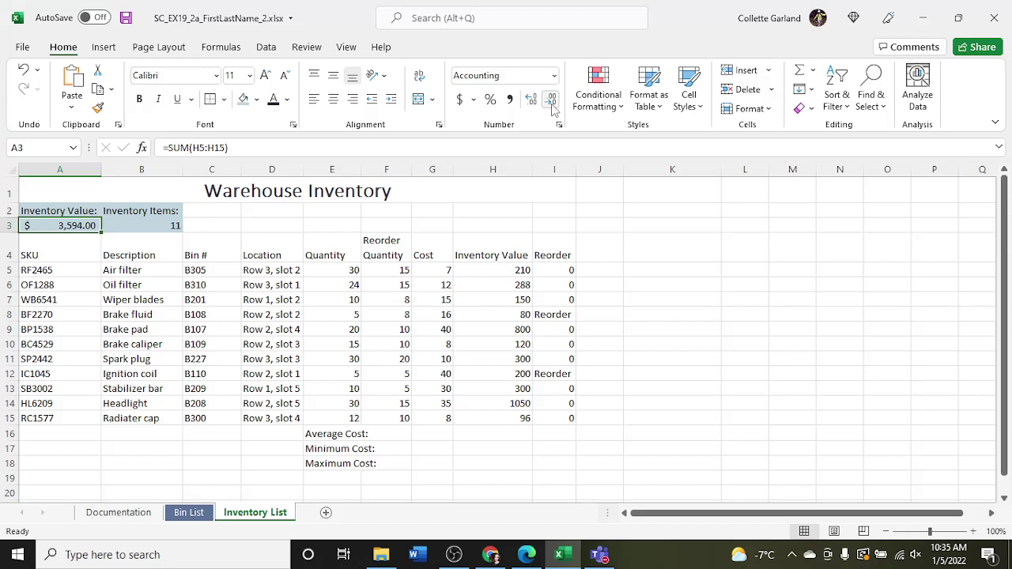
Apply the Accent3 cell style to the column headings in A4:I4.
drag(75, 249, 552, 245)
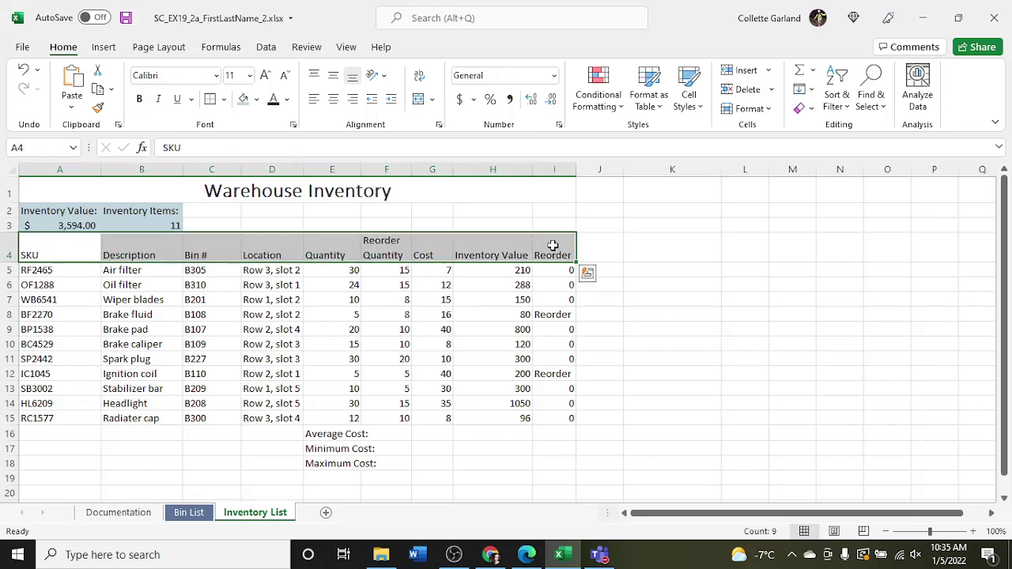
click(687, 97)
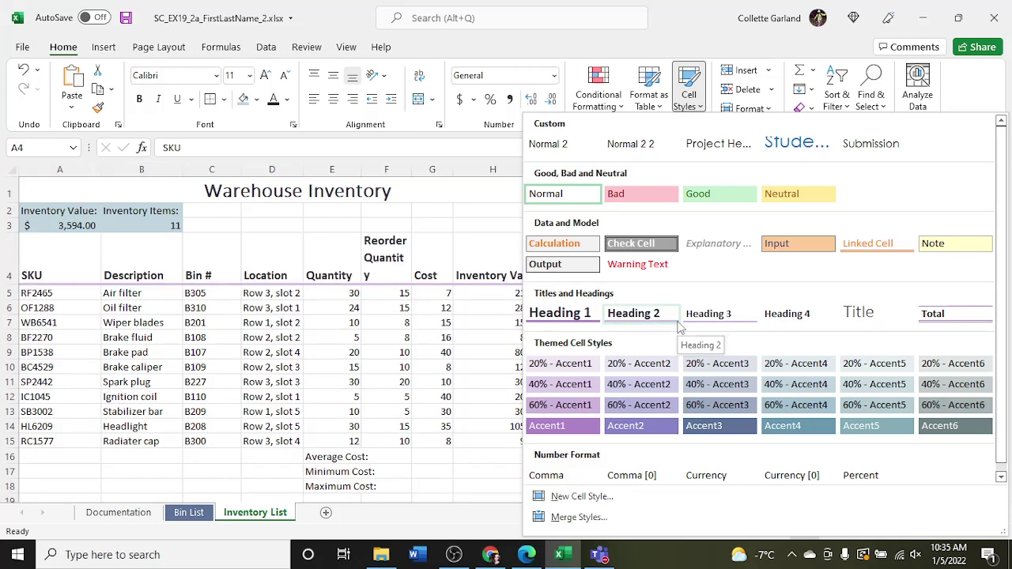
click(711, 427)
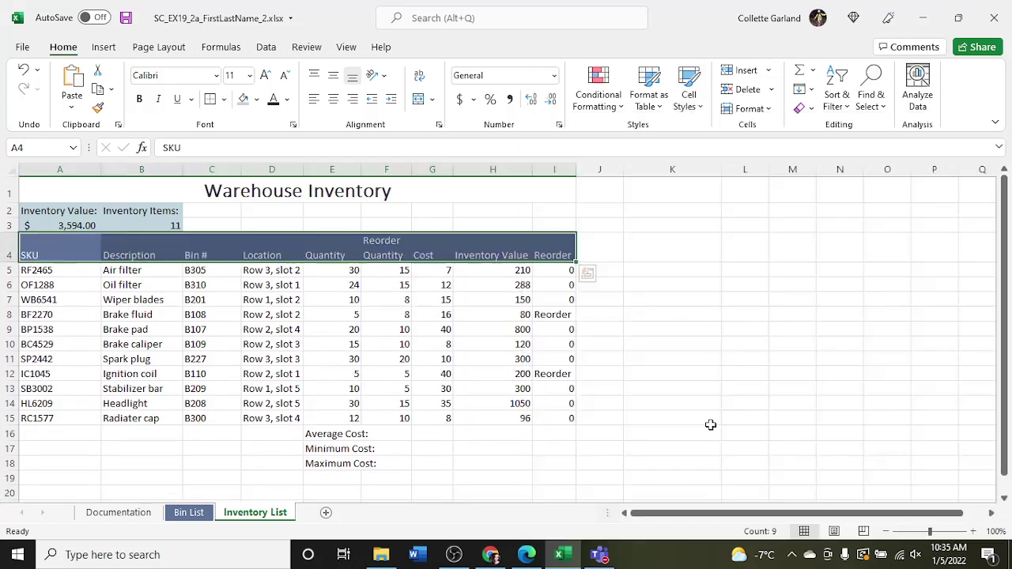
click(645, 343)
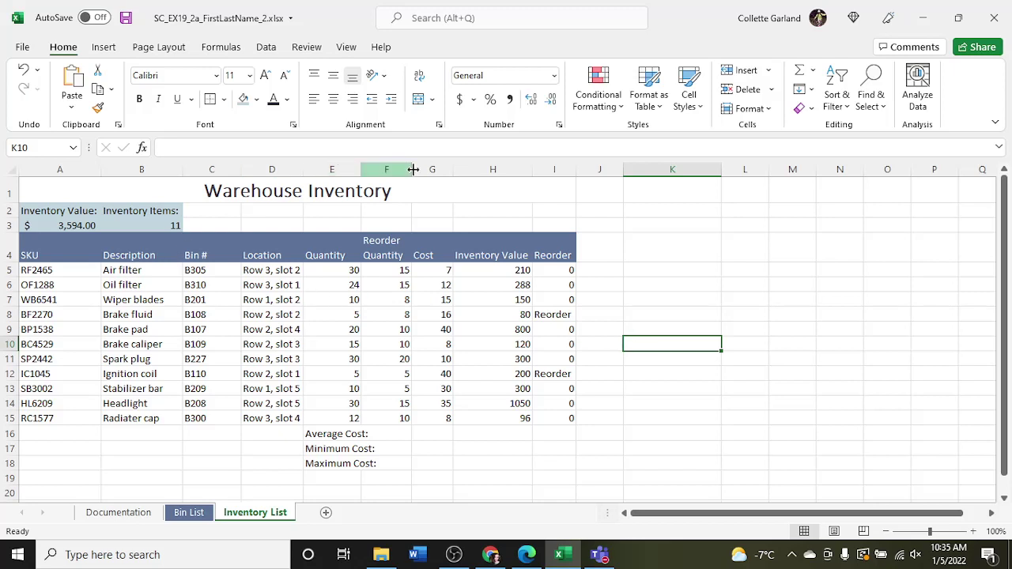
Apply the Accounting number format to the cost and inventory value figures in G5:H15.
click(425, 270)
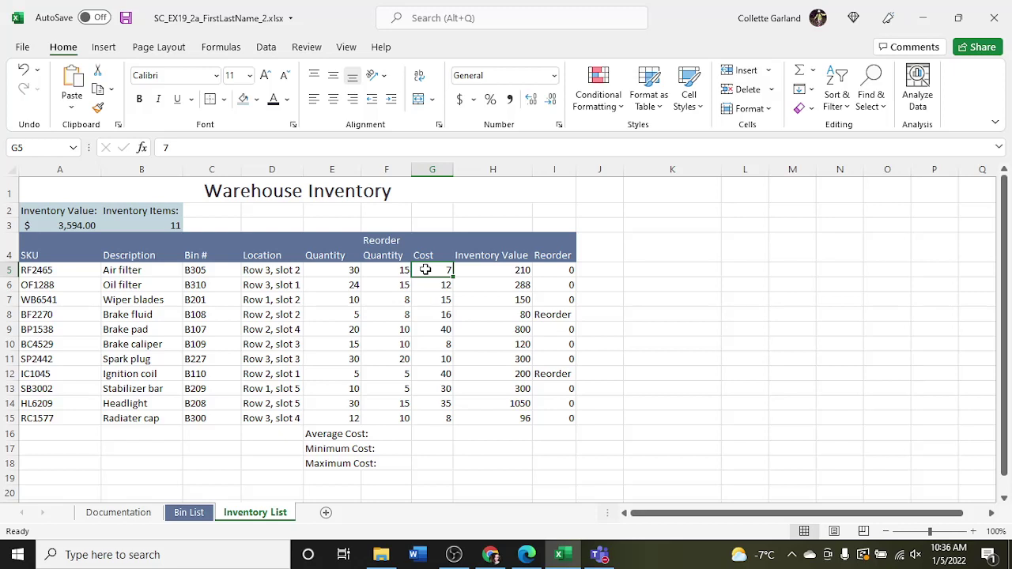
drag(425, 269, 489, 416)
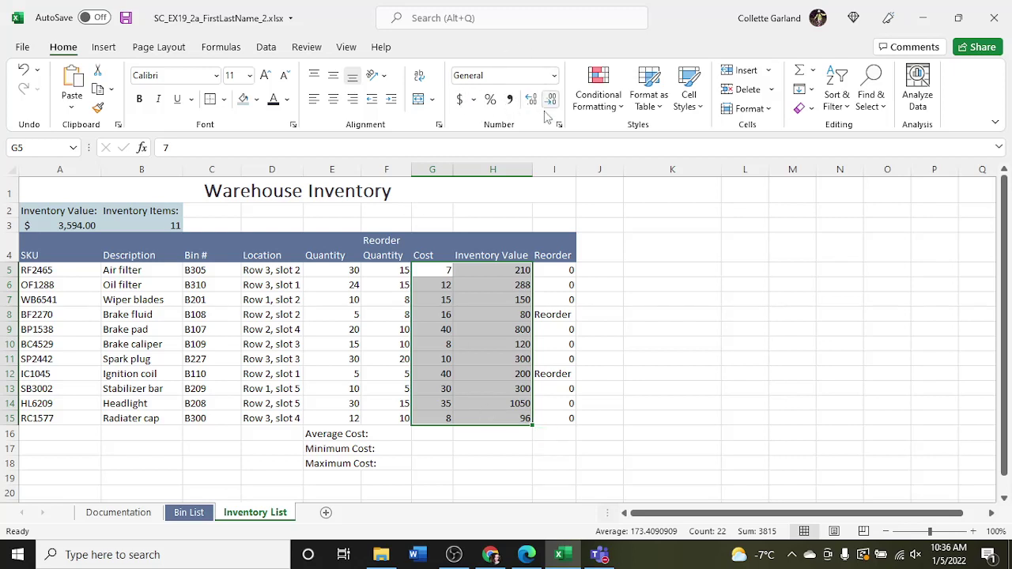
click(554, 76)
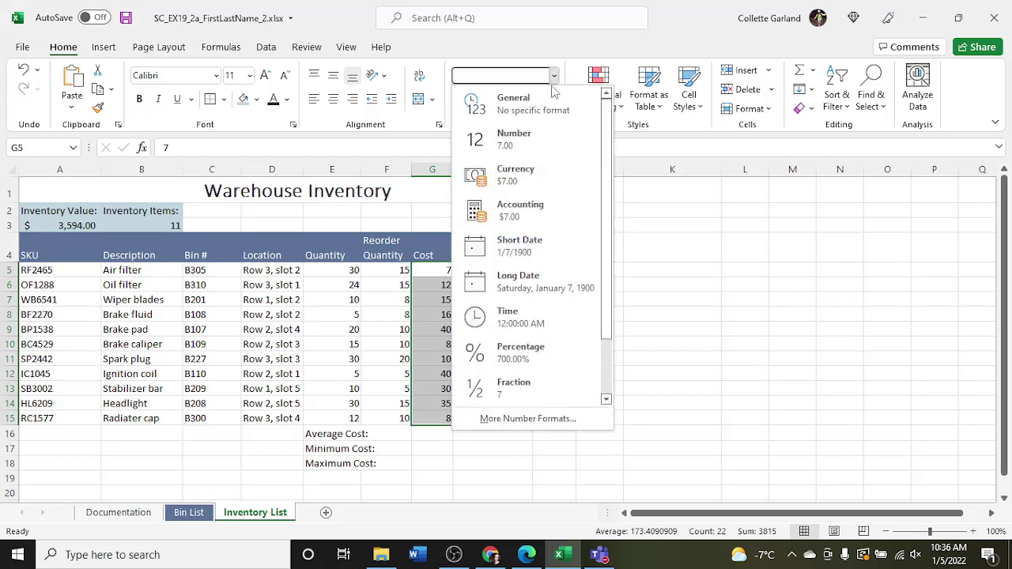
click(526, 209)
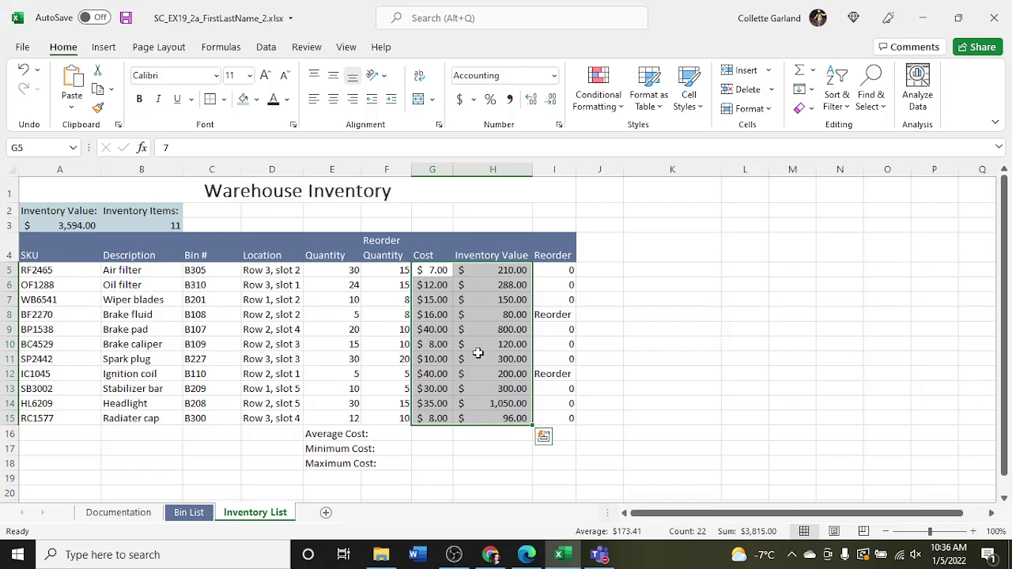
click(544, 348)
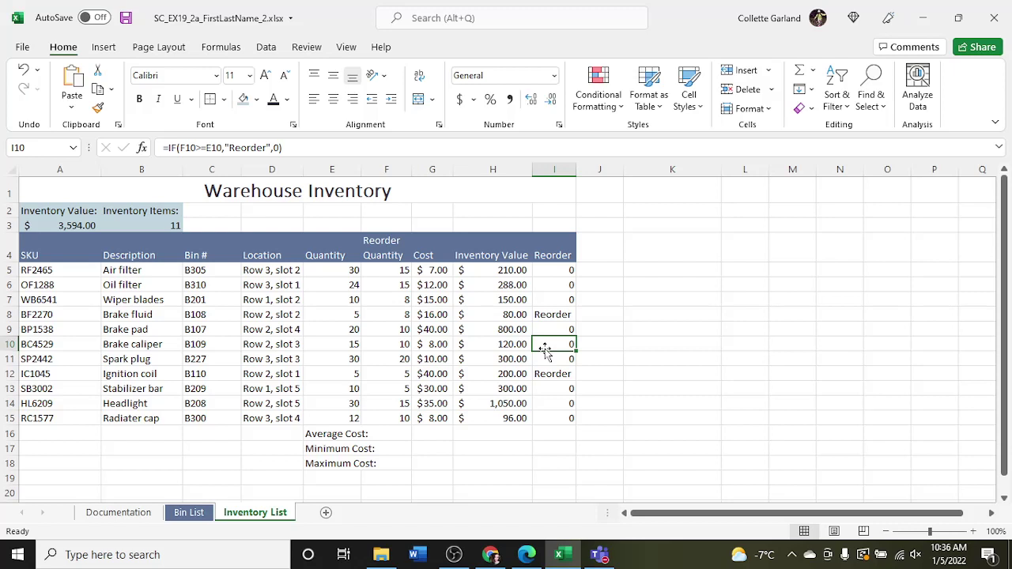
Add gradient fill blue data bars to the inventory values in H5:H15.
drag(502, 270, 510, 418)
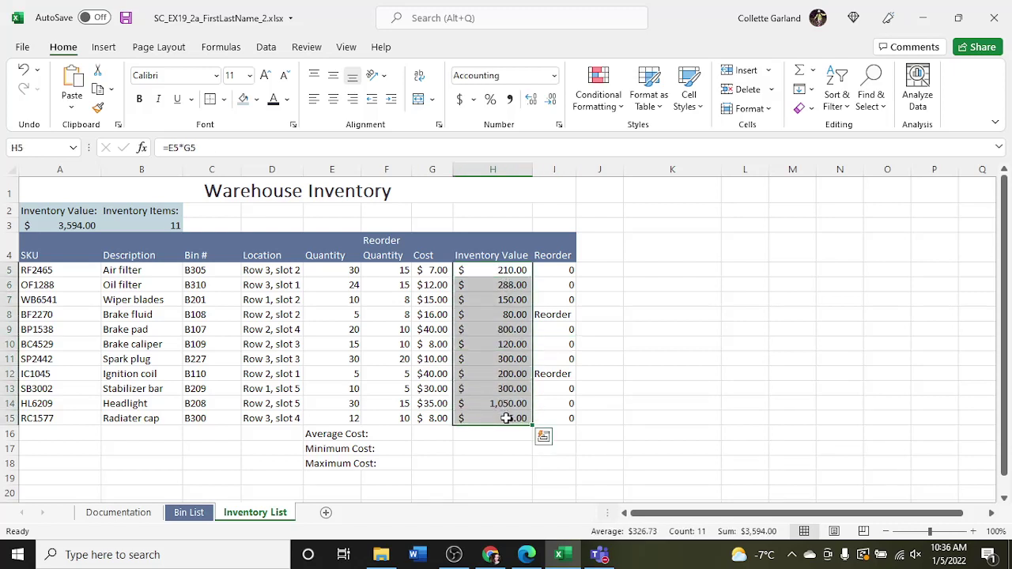
click(599, 96)
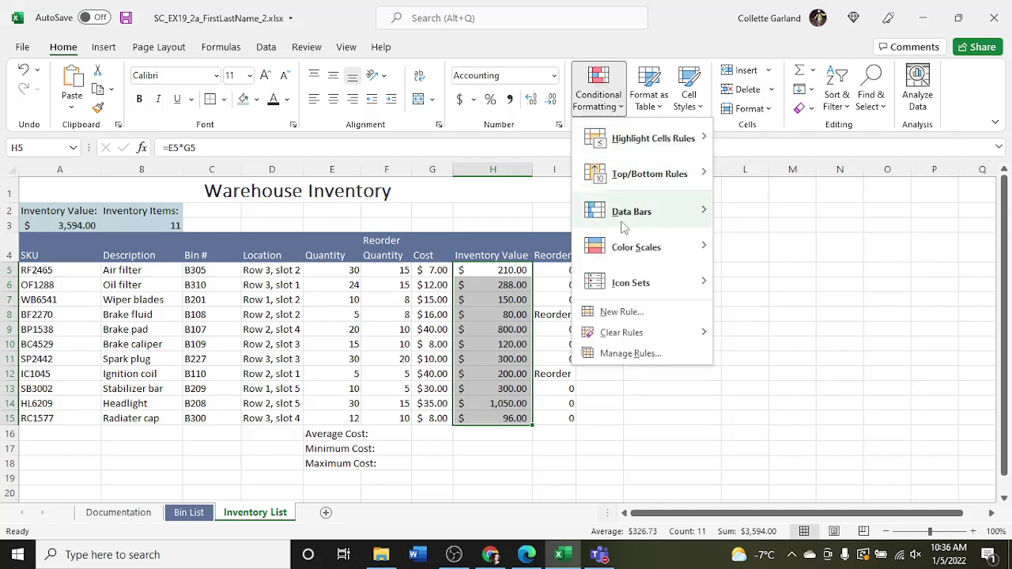
mouse_move(623, 227)
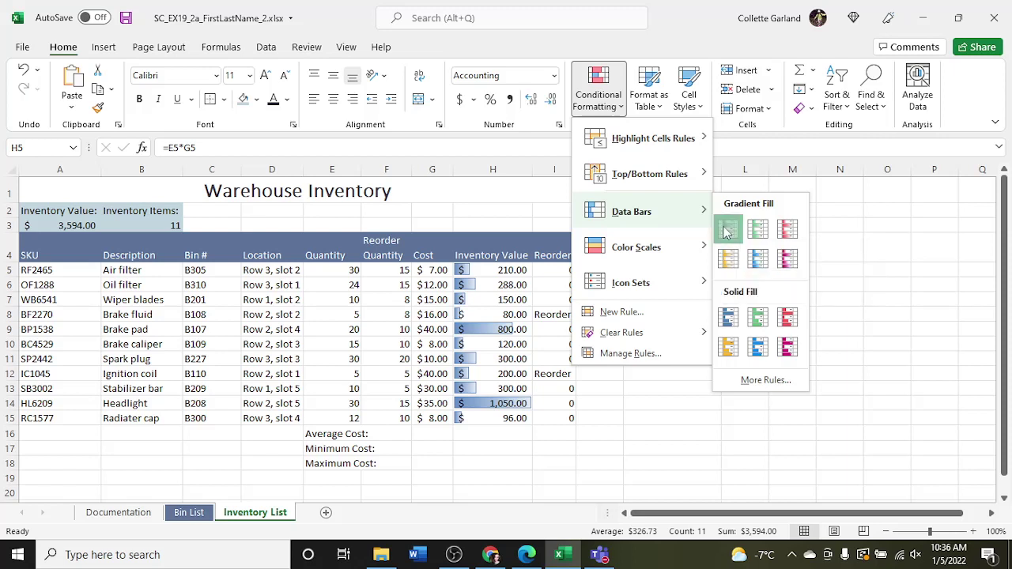
click(726, 228)
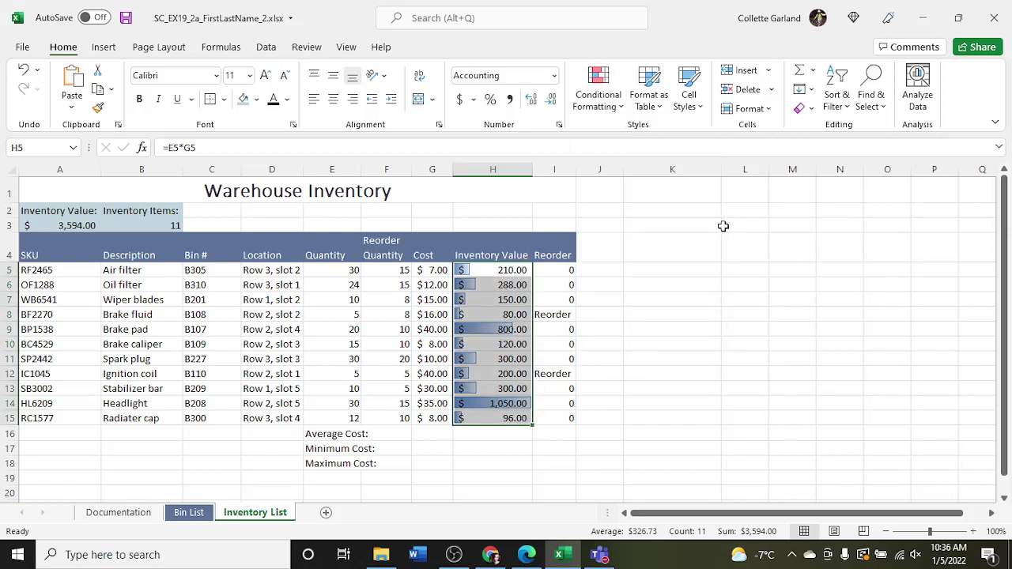
click(671, 256)
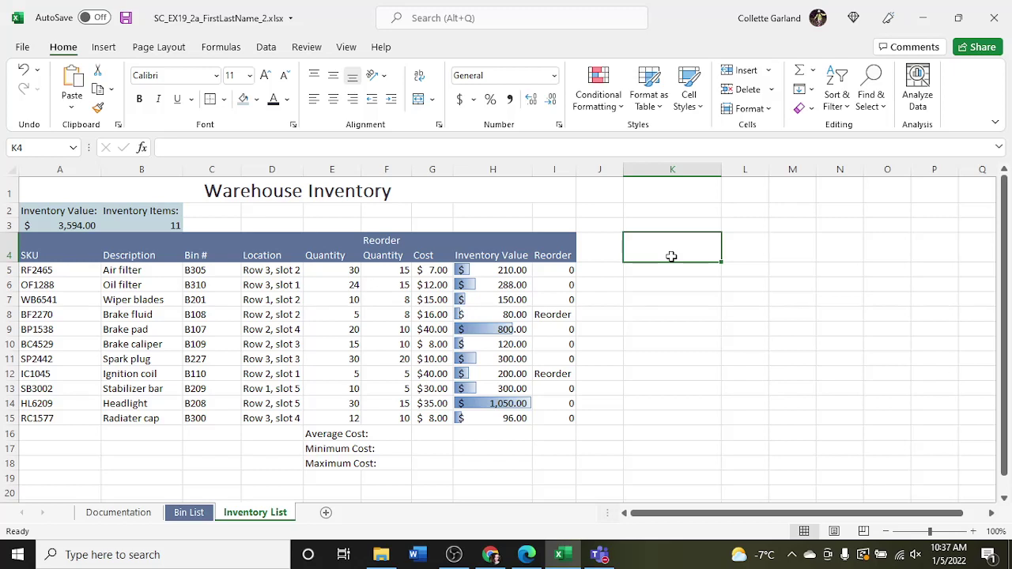
Highlight cells in I5:I15 that contain the text Reorder with Light Red Fill with Dark Red Text.
drag(565, 269, 563, 413)
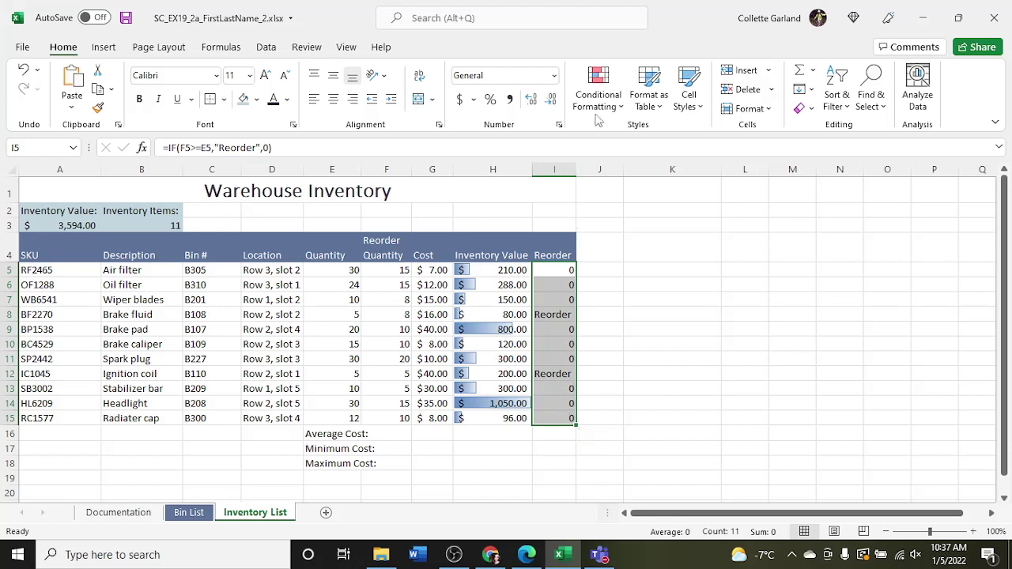
click(598, 99)
mouse_move(628, 157)
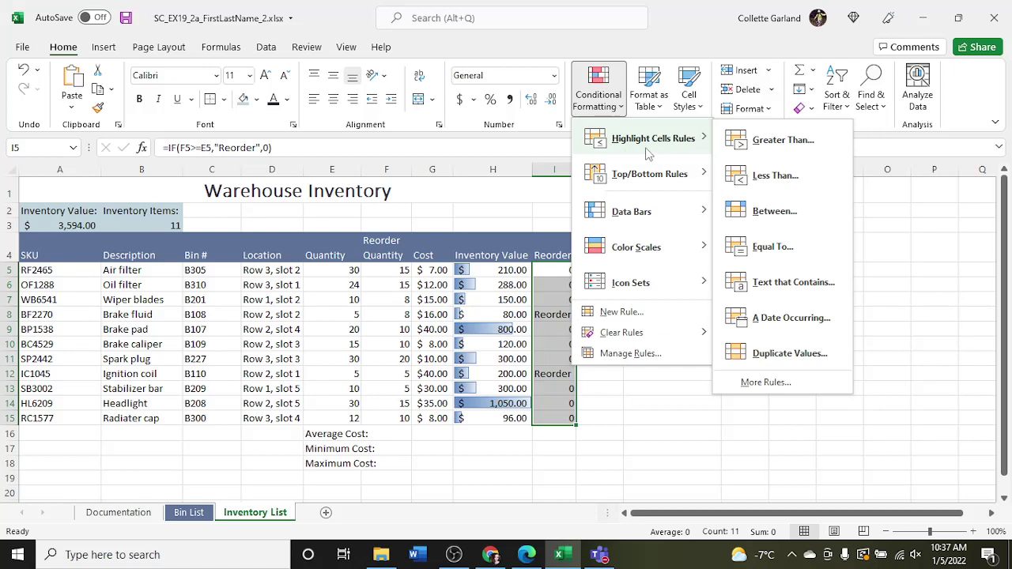
click(791, 284)
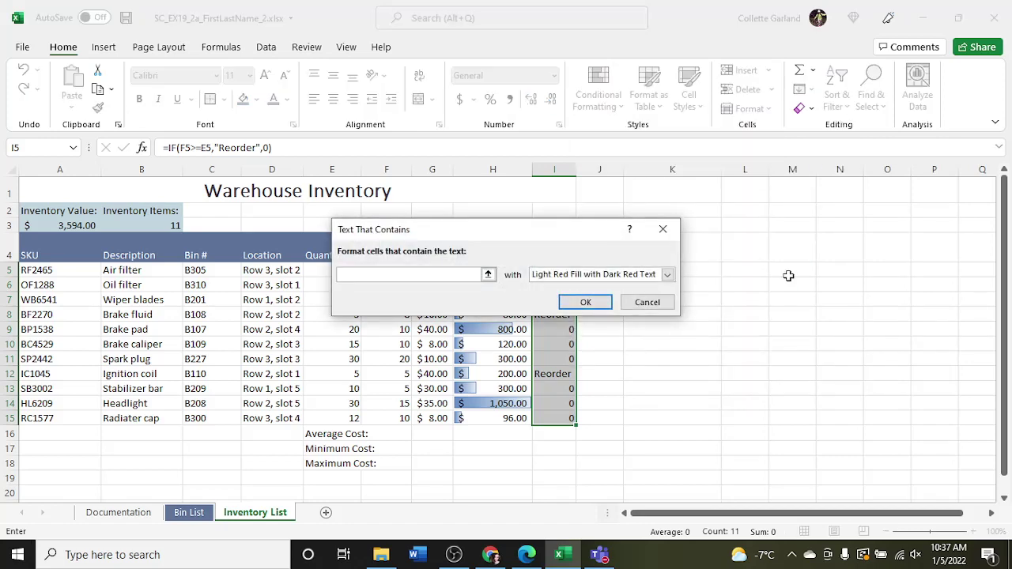
text(Reorder)
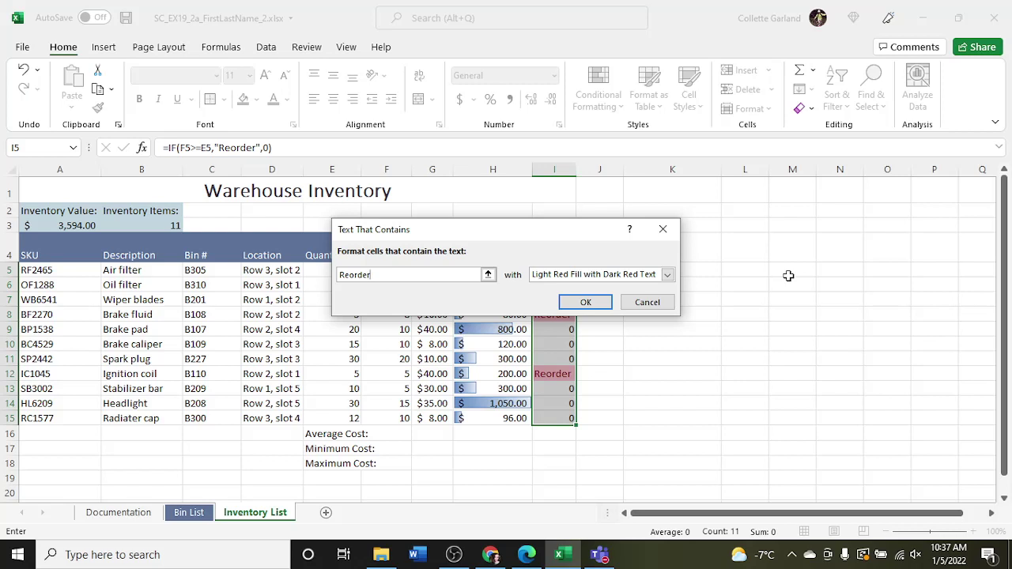
click(585, 302)
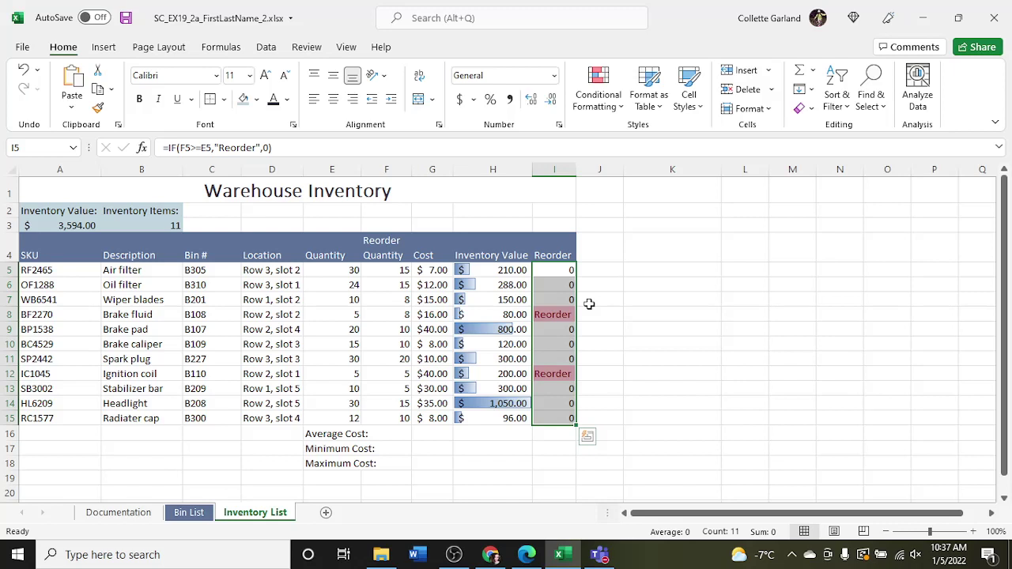
Enter the formula =AVERAGE(G5:G15) in G16 for the average cost.
click(424, 431)
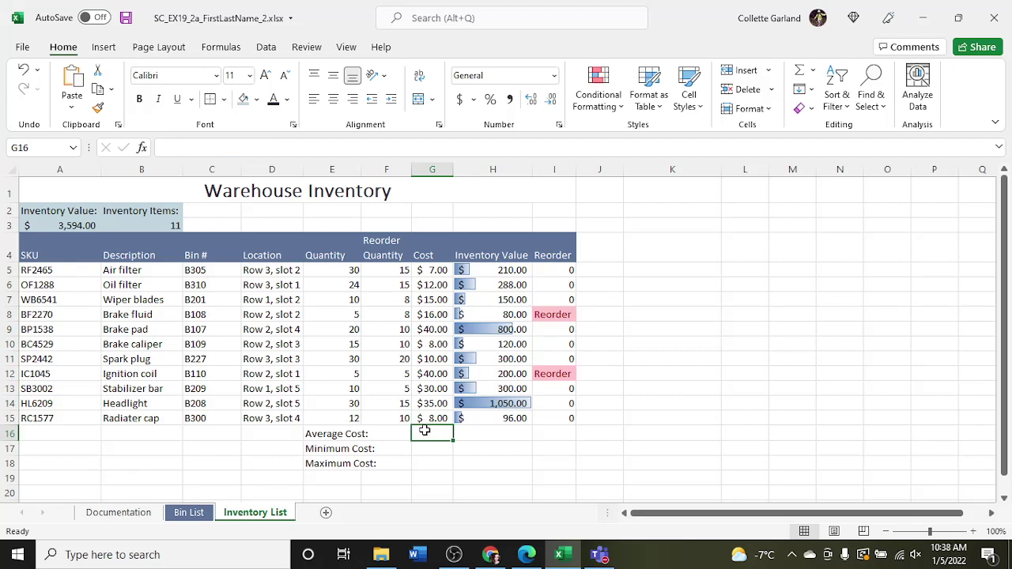
text(=)
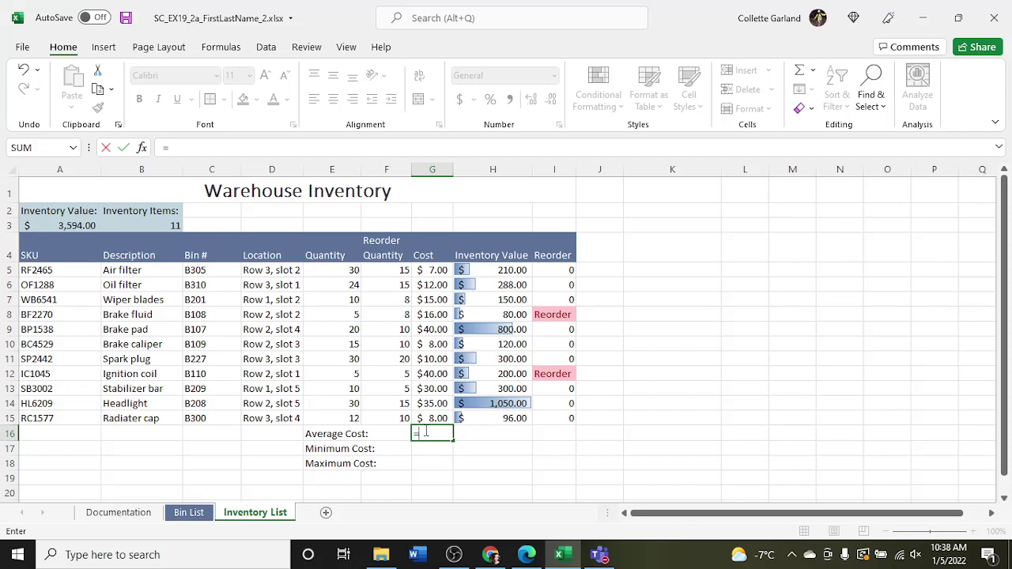
text(A)
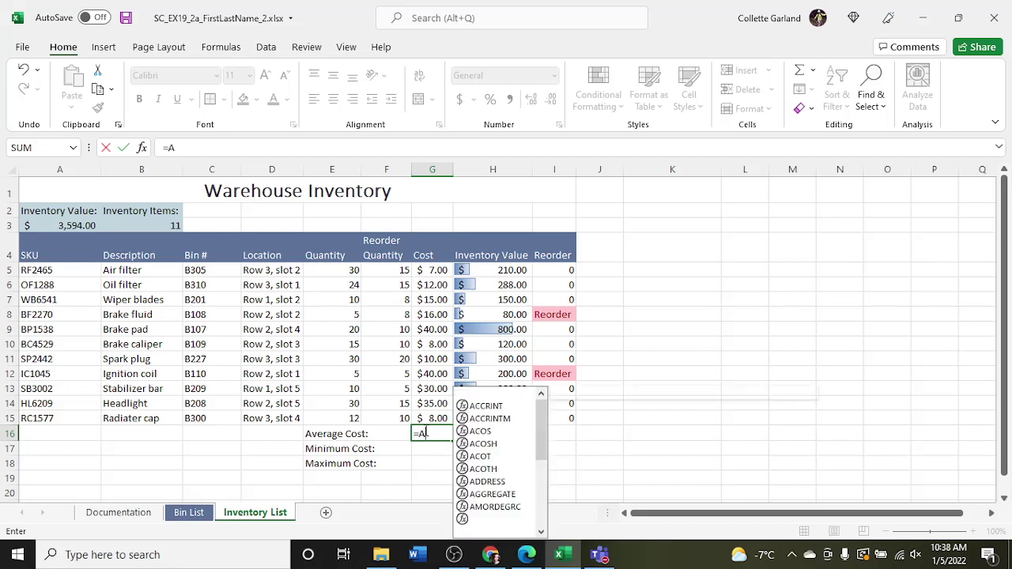
text(ve)
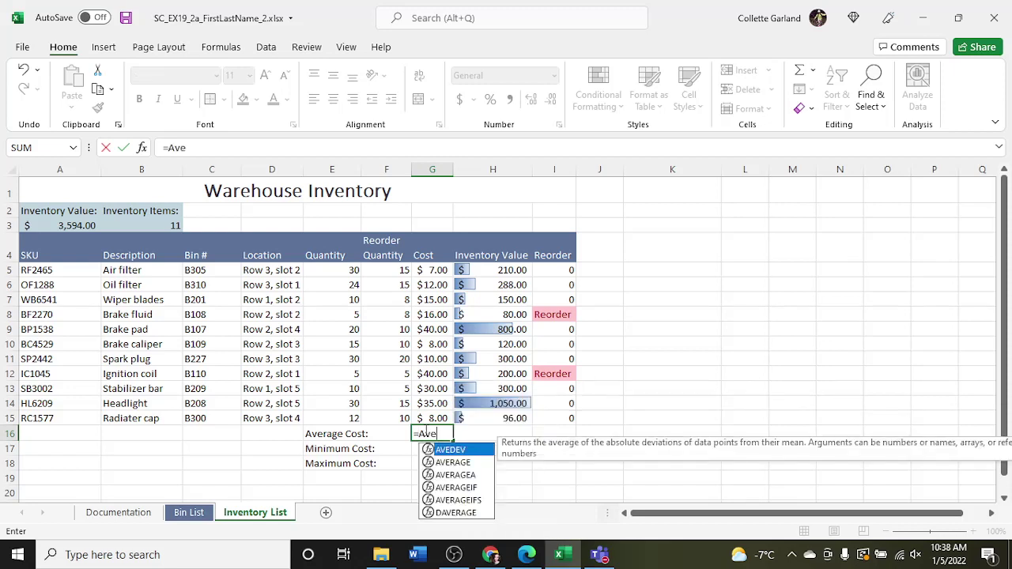
text(r)
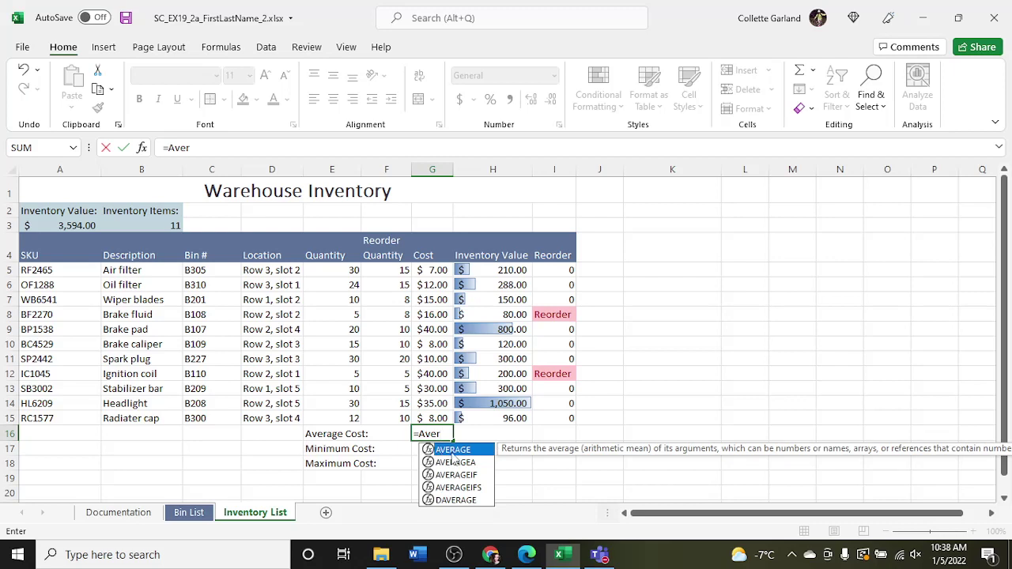
key(Tab)
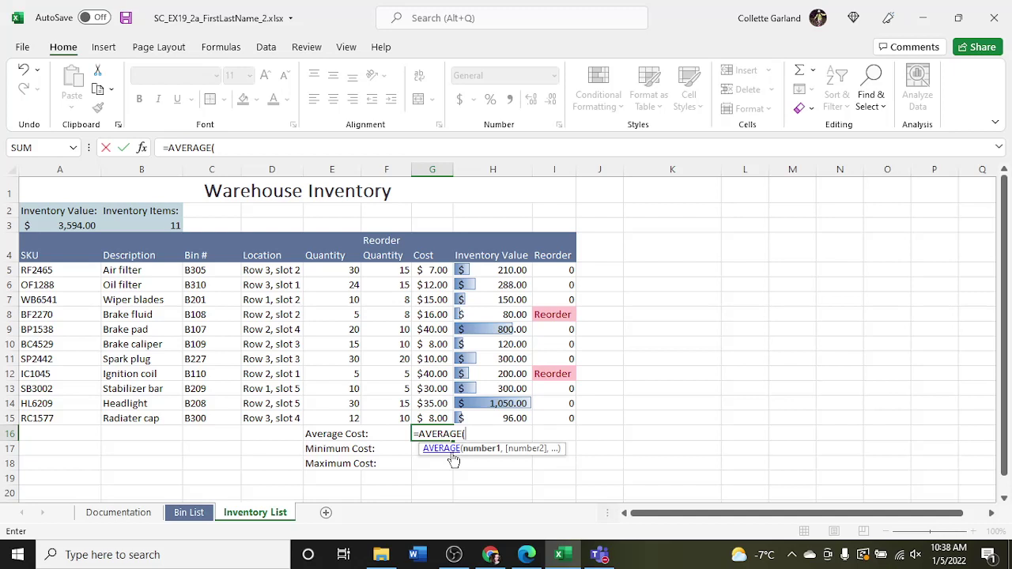
click(440, 270)
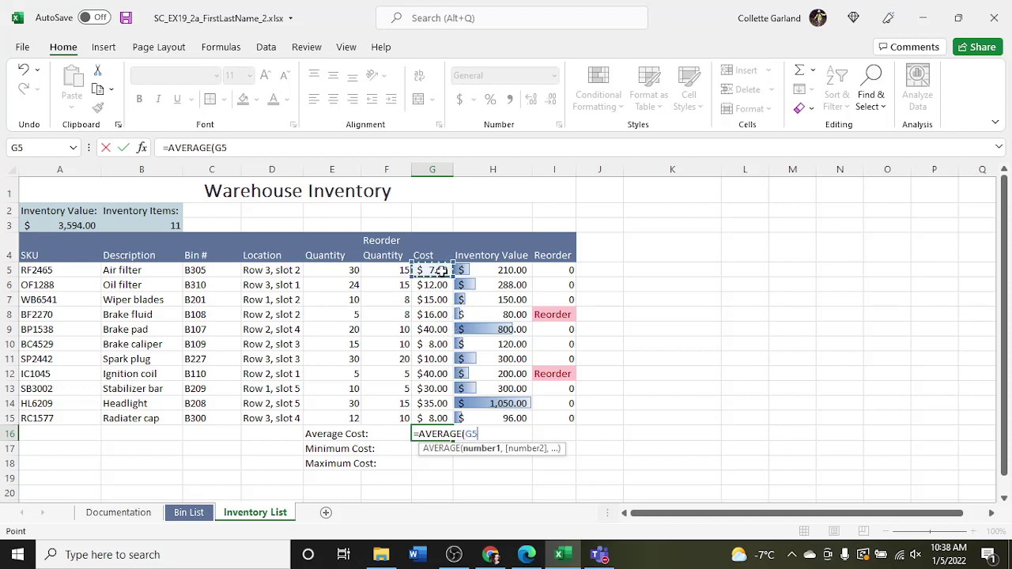
drag(440, 271, 433, 417)
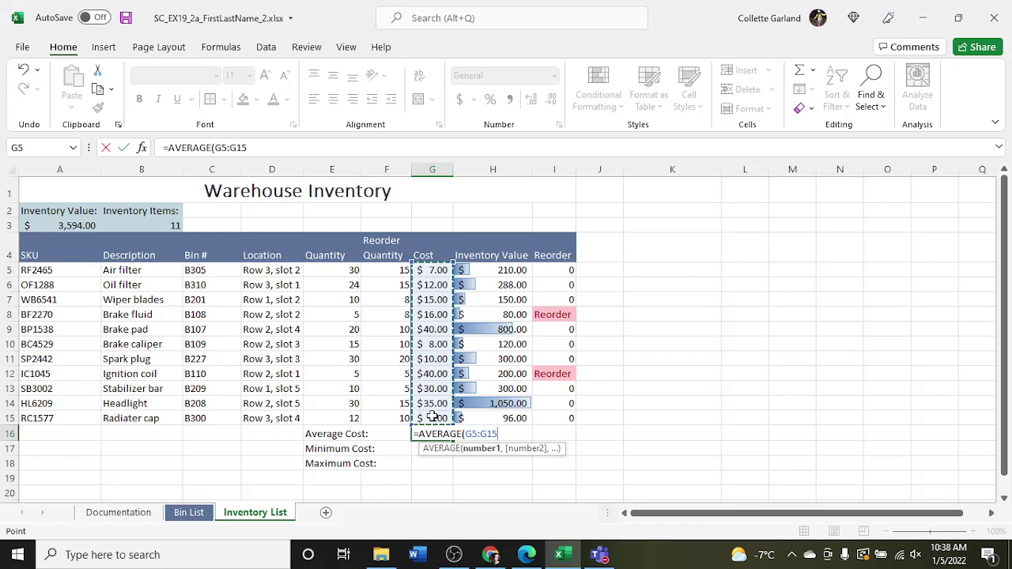
text())
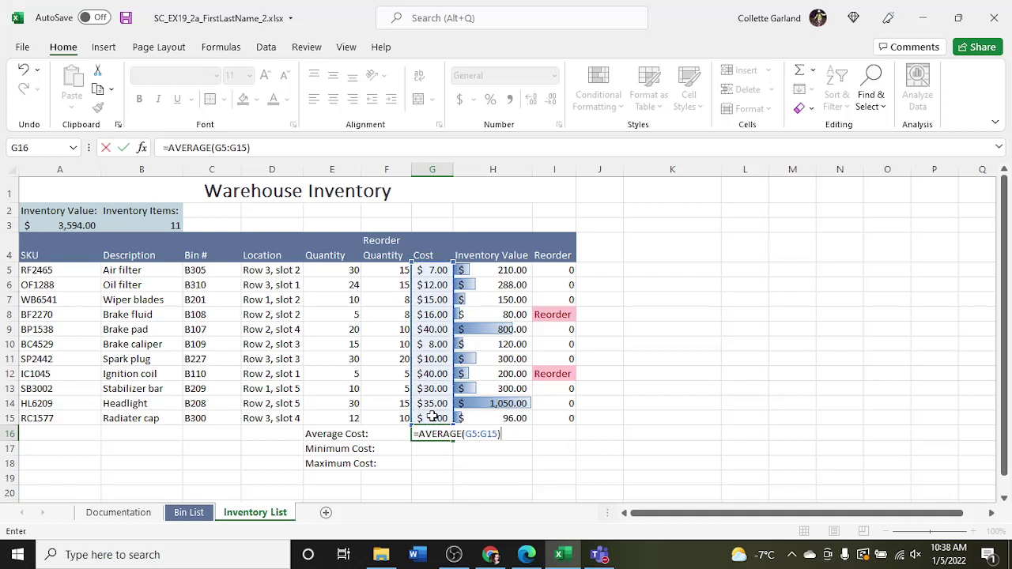
key(Return)
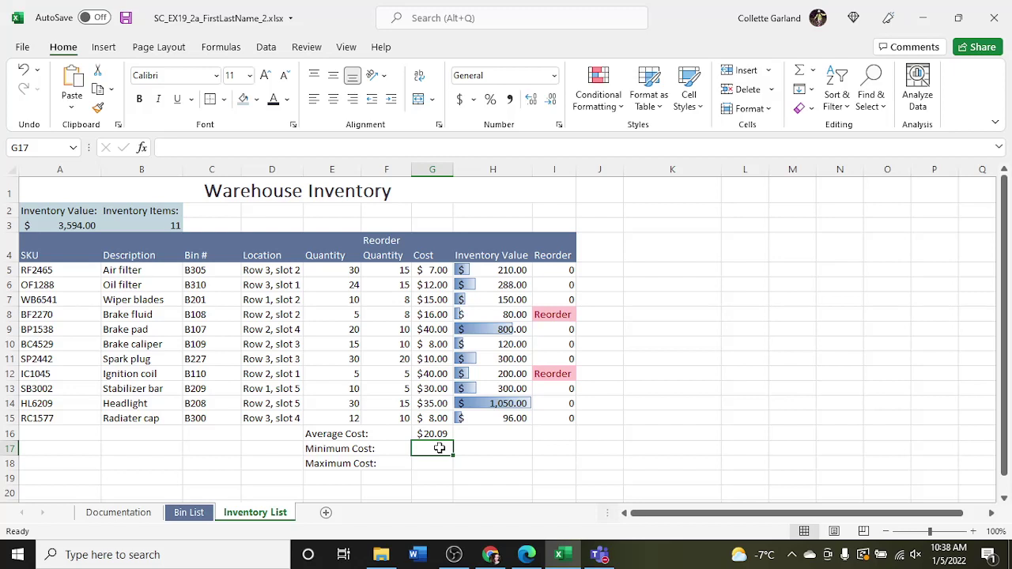
Enter the formula =MIN(G5:G15) in G17 for the minimum cost.
text(=mi)
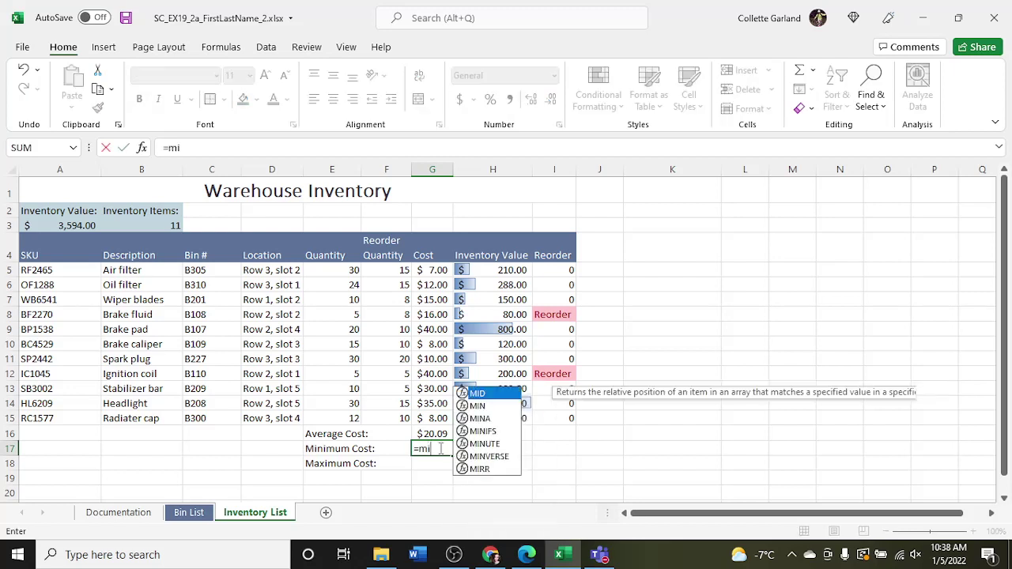
text(n)
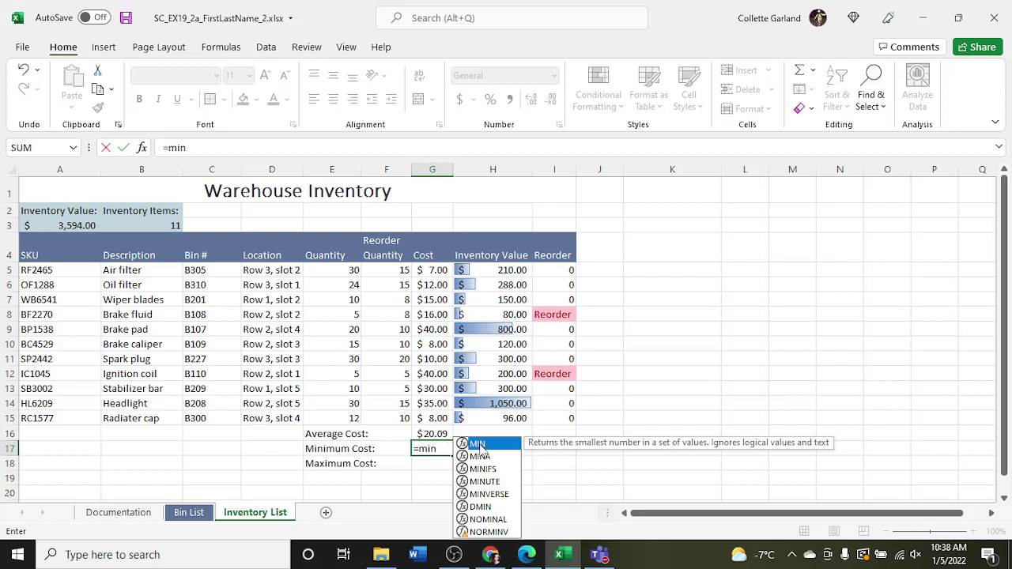
double_click(479, 444)
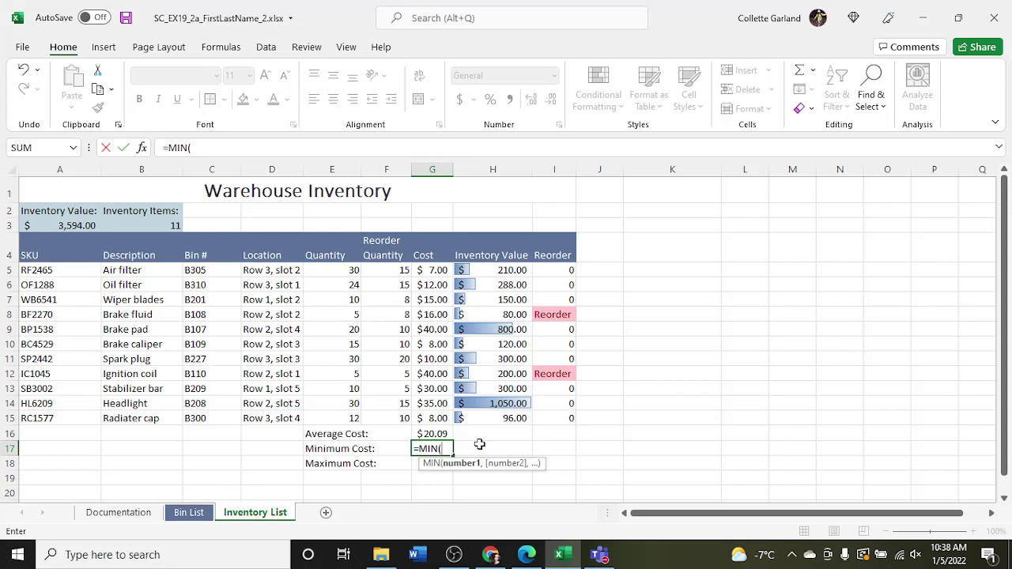
drag(437, 272, 431, 412)
key(Return)
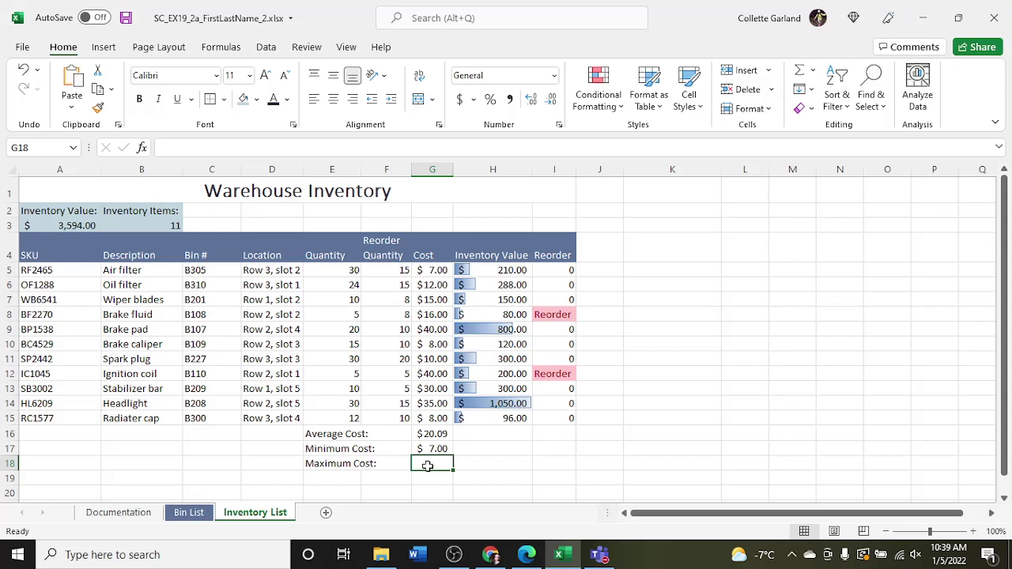
Enter the formula =MAX(G5:G15) in G18 for the maximum cost.
text(=)
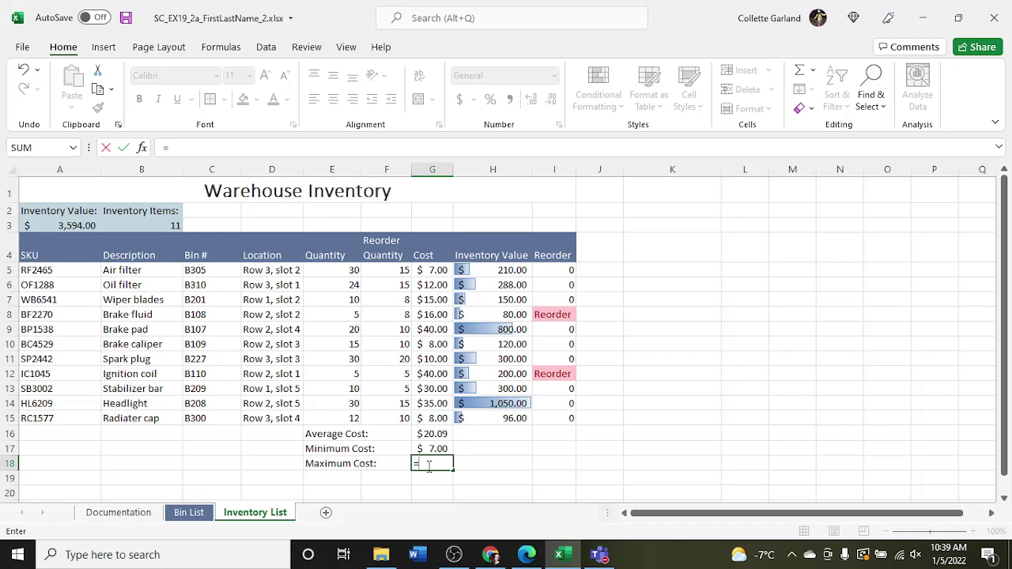
text(max)
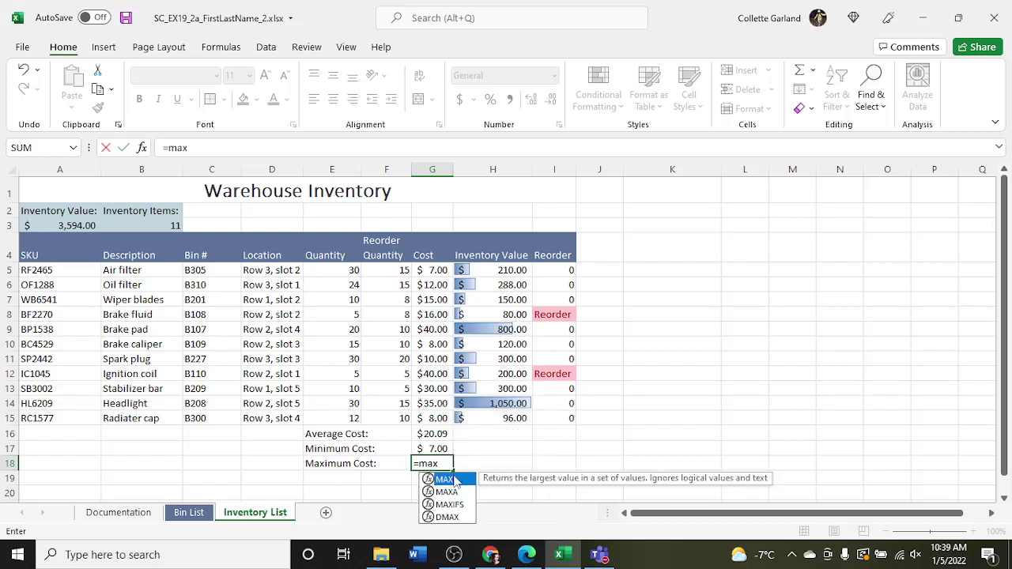
double_click(455, 483)
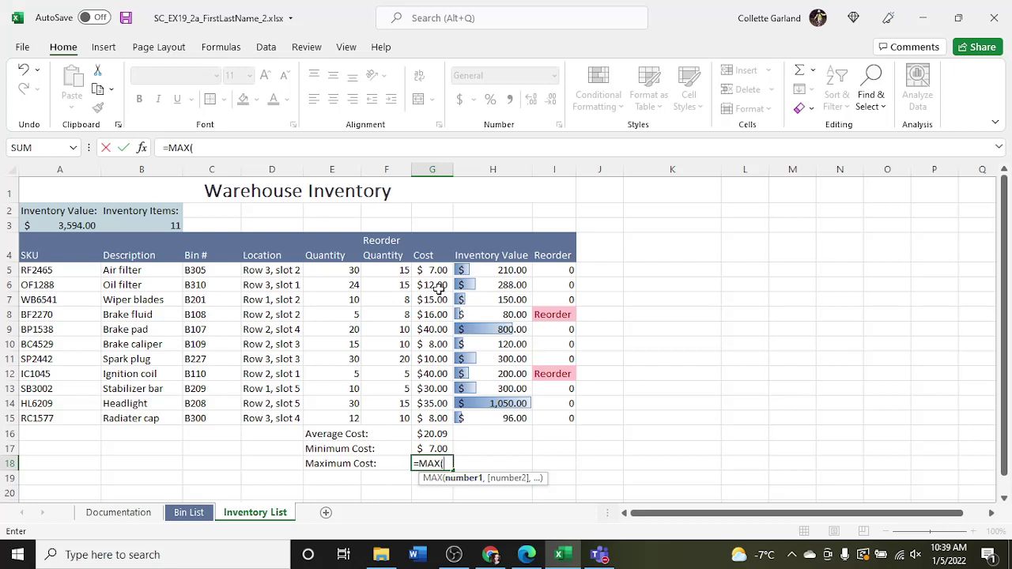
drag(431, 270, 434, 416)
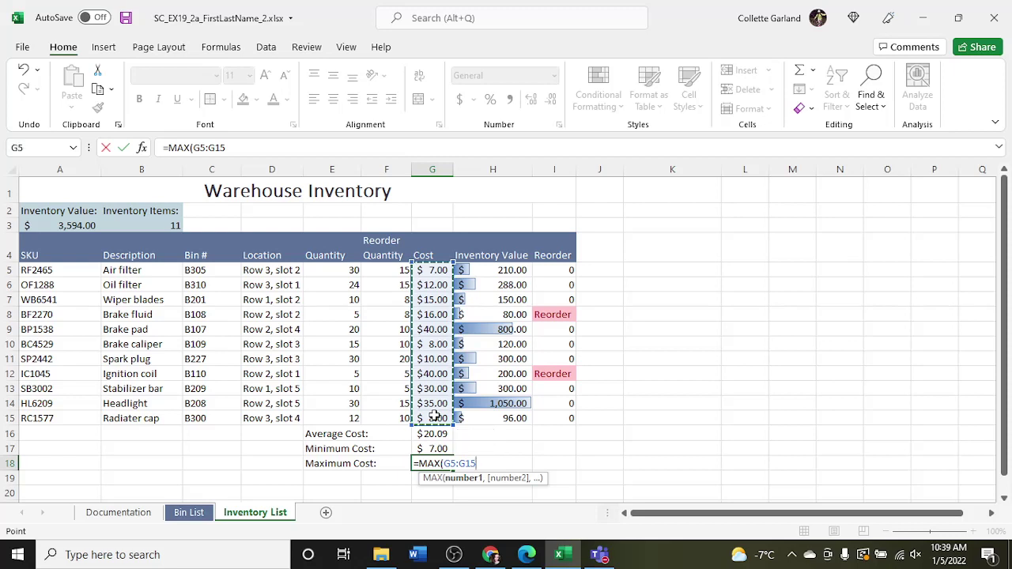
text())
key(Return)
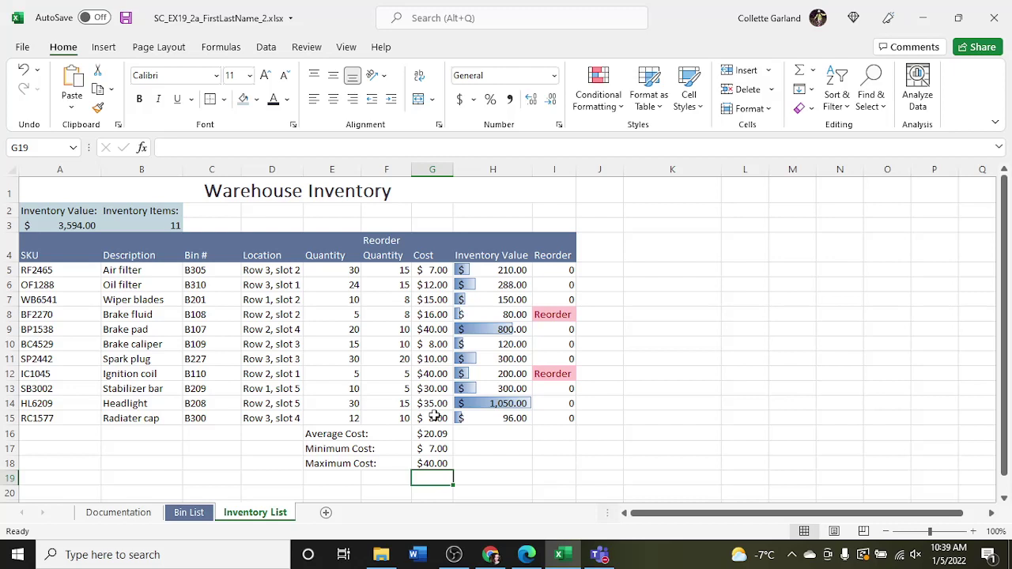
Spell check the whole Inventory List sheet and correct Radiater to Radiator in B15.
click(313, 51)
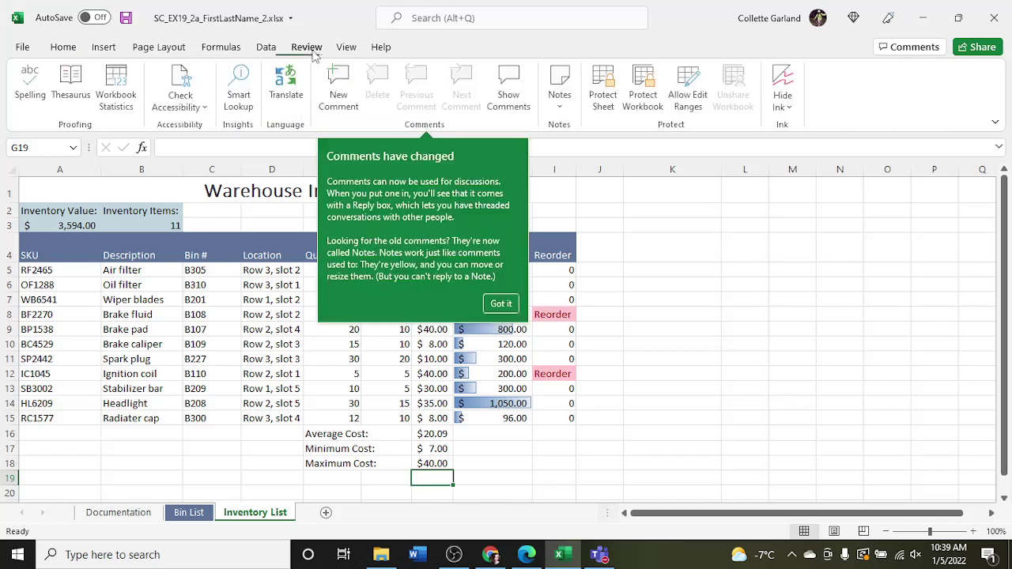
click(38, 93)
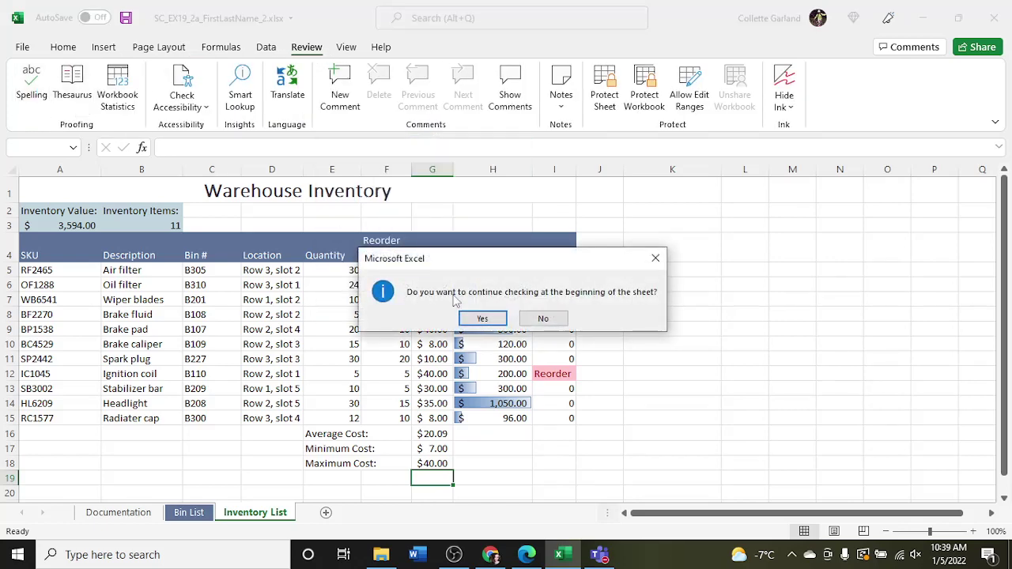
click(481, 318)
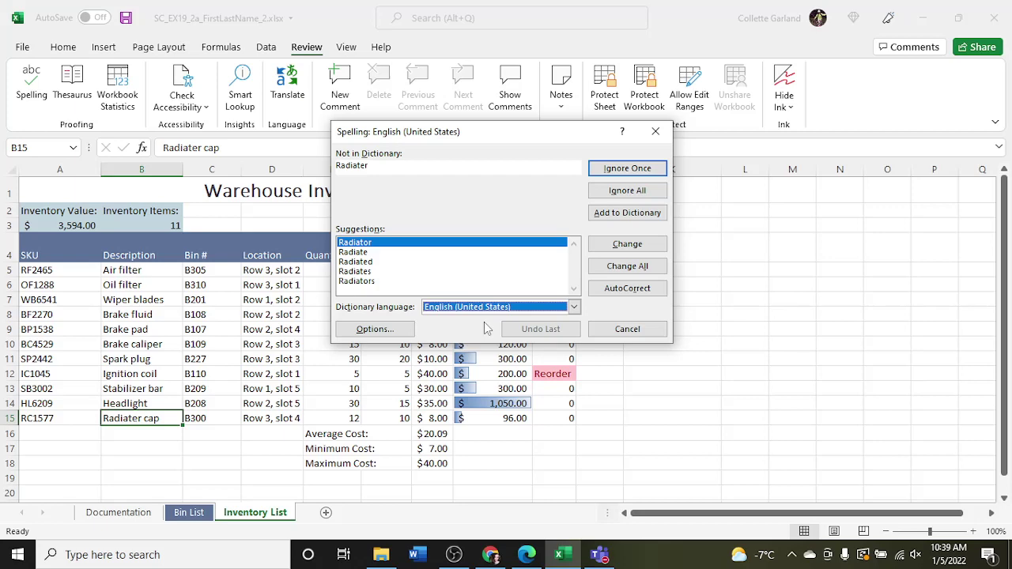
click(620, 249)
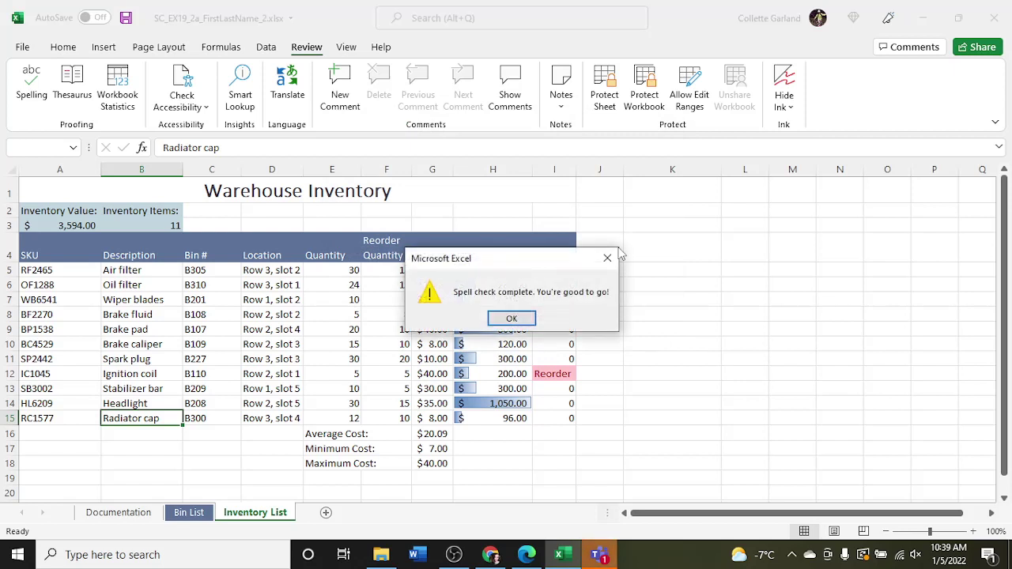
click(520, 317)
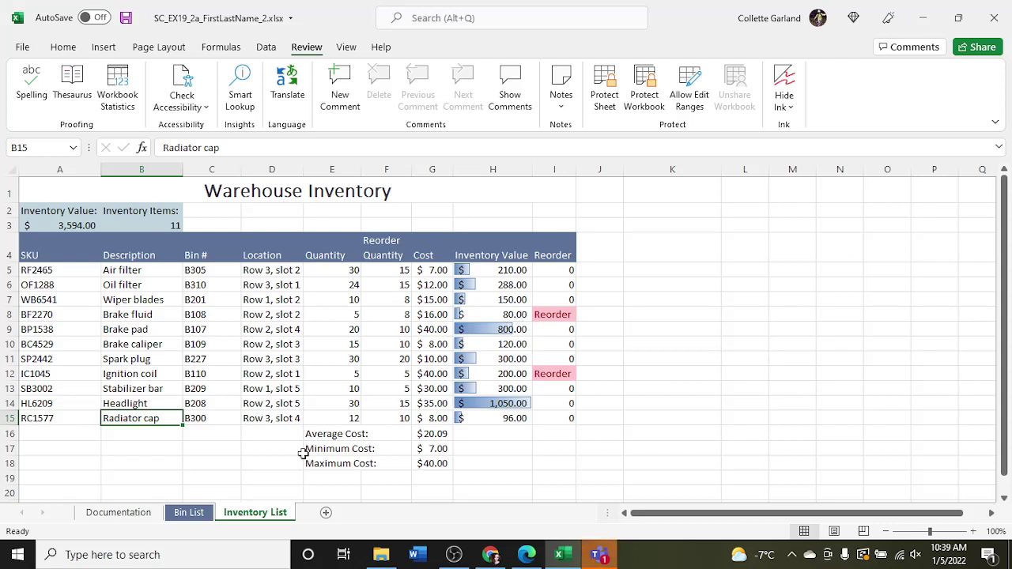
Color the Inventory List sheet tab with the slate blue base theme color and save the workbook.
right_click(255, 518)
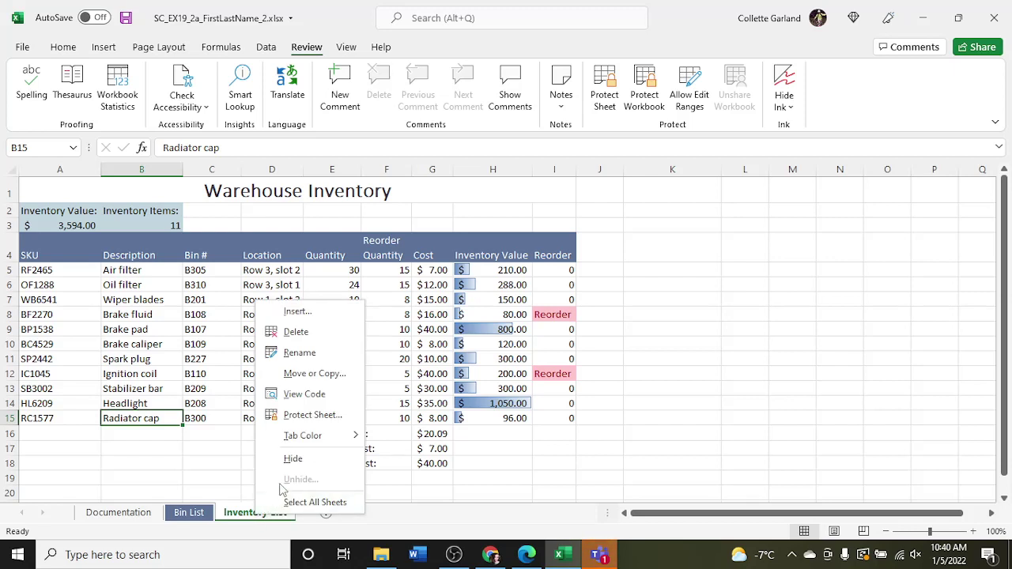
mouse_move(305, 444)
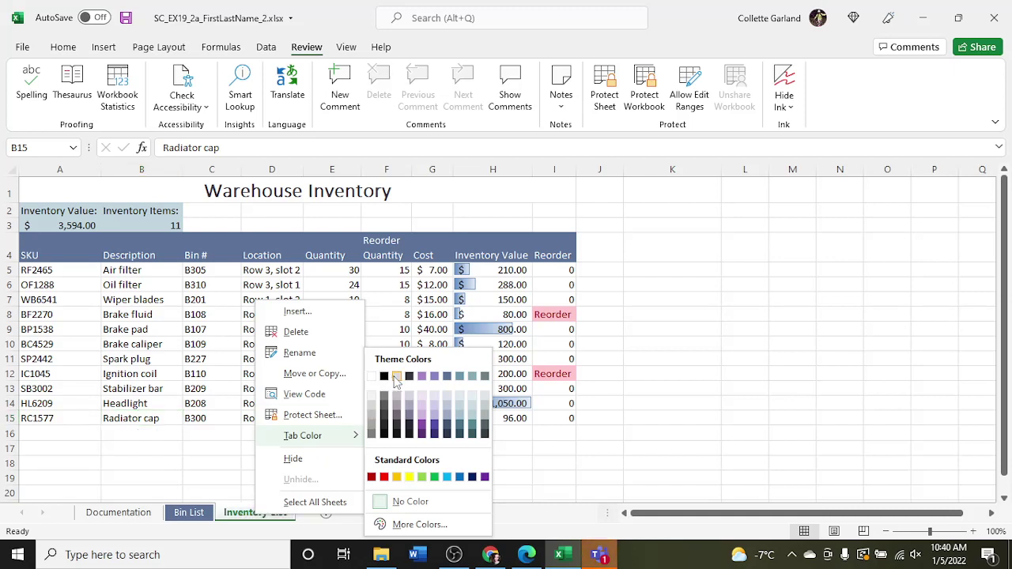
click(448, 377)
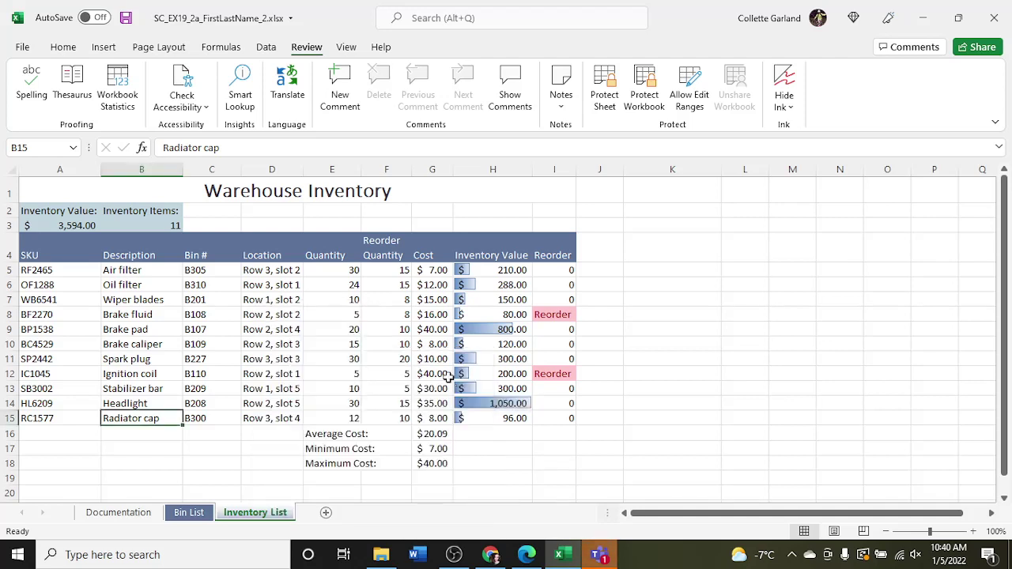
click(432, 449)
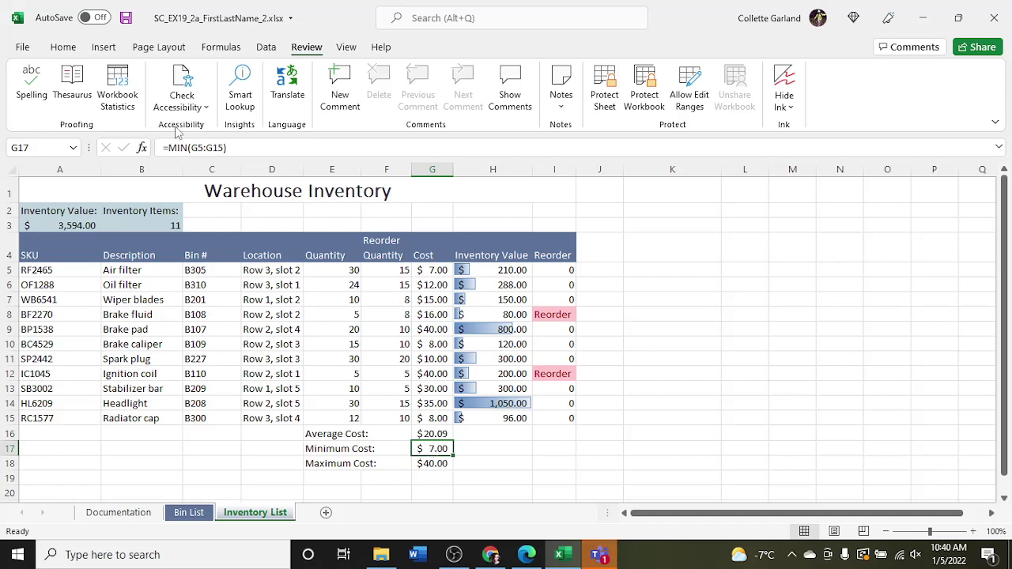
click(126, 19)
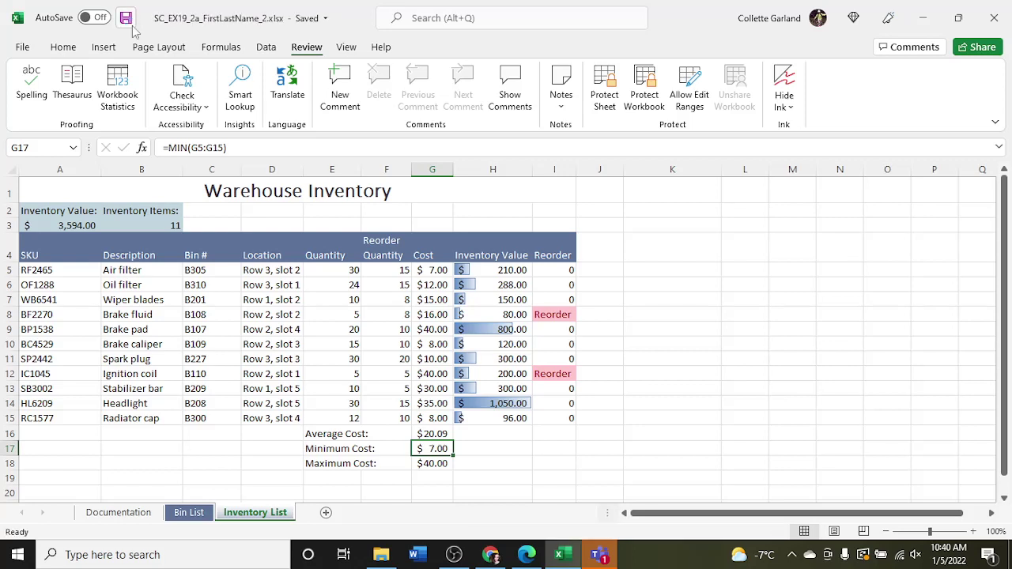